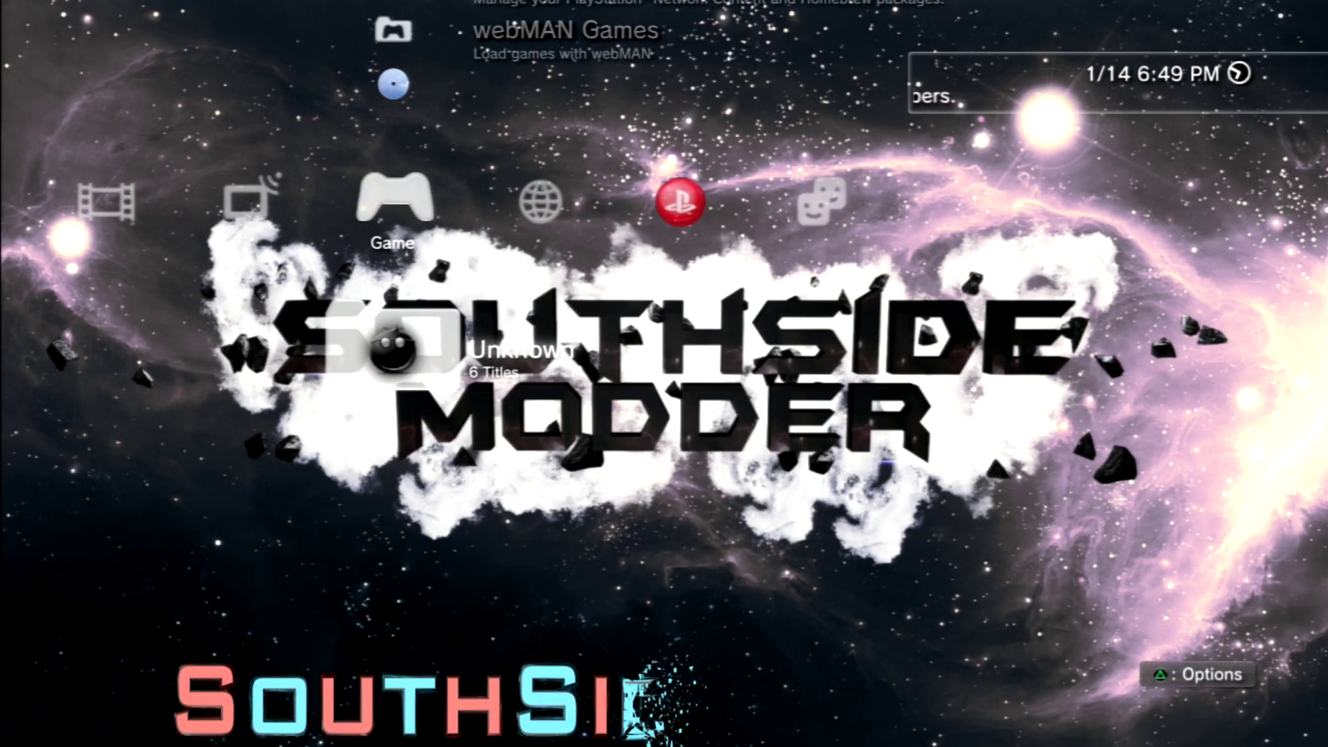
- Open the 'Unknown, 6 Titles' folder in the XMB Game column and highlight mmCM
key("Return")
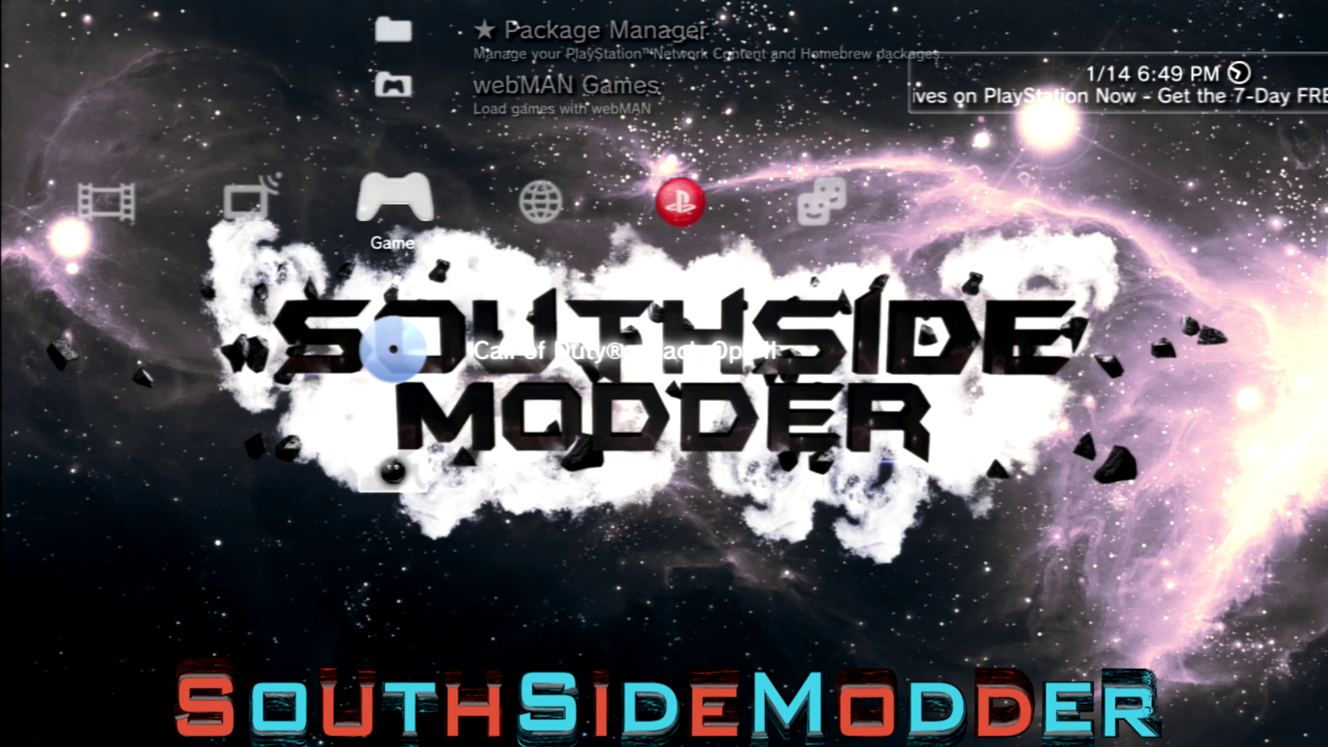
key("Down")
key("Return")
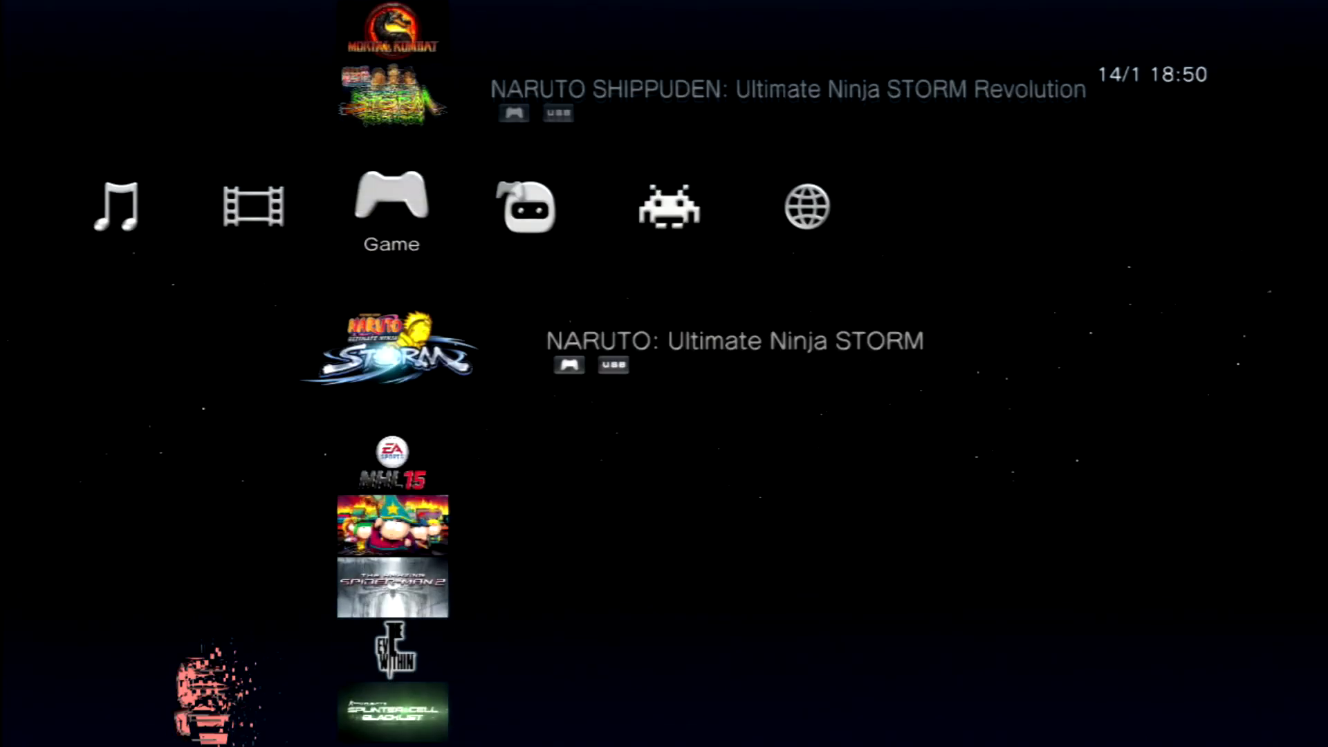
key("Down")
key("Down")
key("Down")
key("Down")
key("Down")
key("Down")
key("Up")
key("Up")
key("Up")
key("Up")
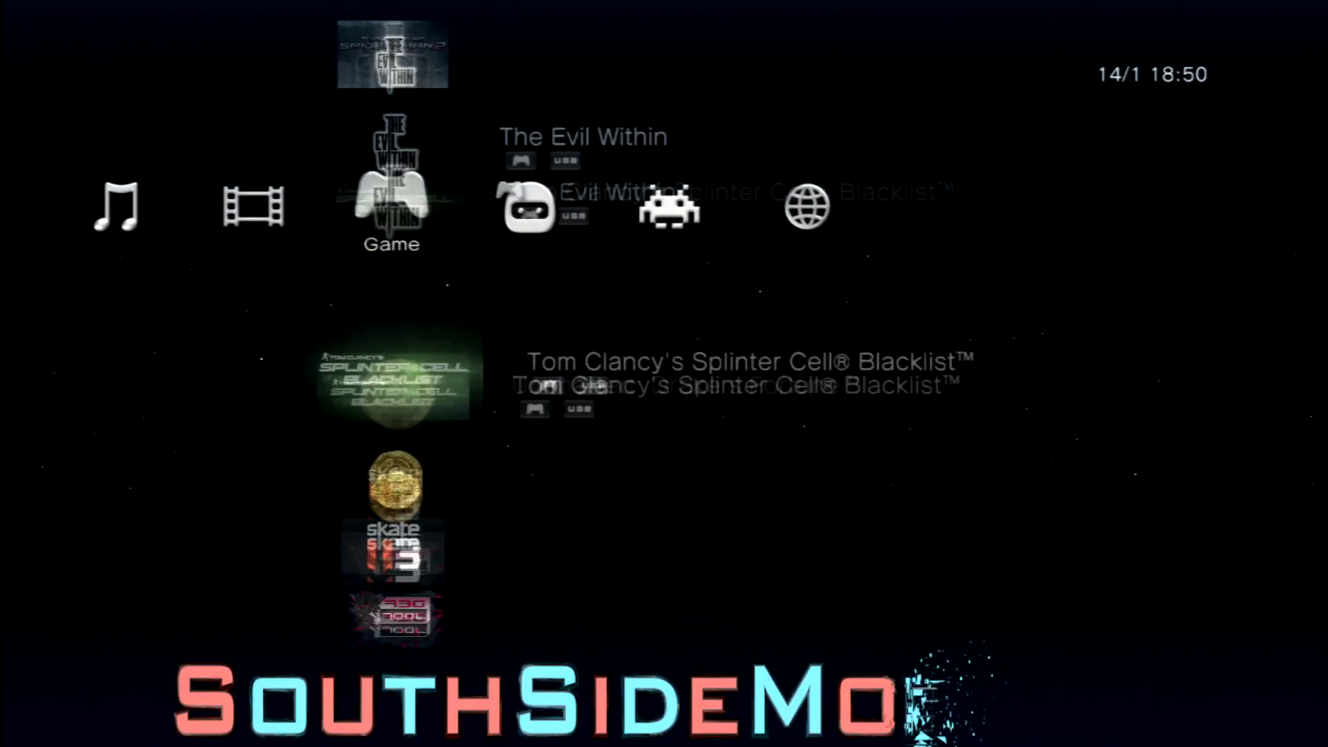
key("Up")
key("Up")
key("Up")
key("Up")
key("Up")
key("Up")
key("Down")
key("Down")
key("Down")
key("Down")
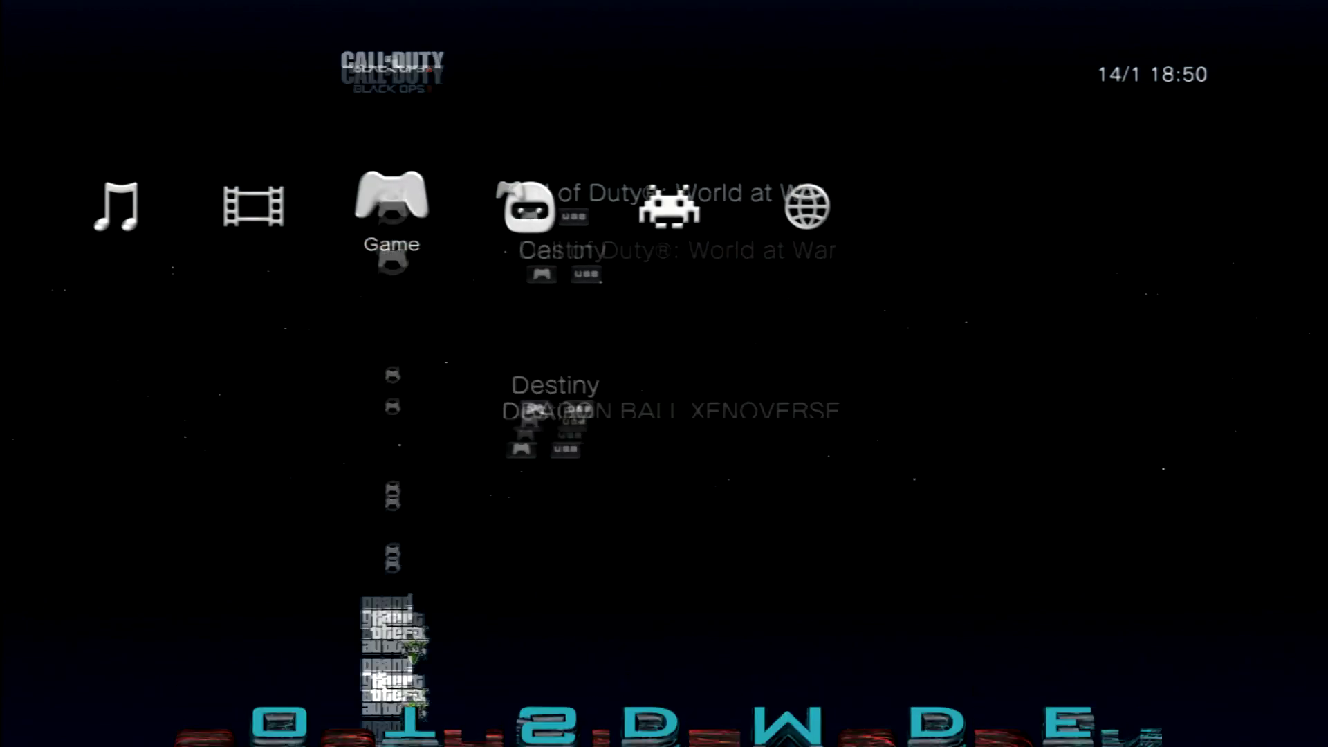
key("Down")
key("Down")
key("Down")
key("Down")
key("Up")
key("Up")
key("Up")
key("Up")
key("Up")
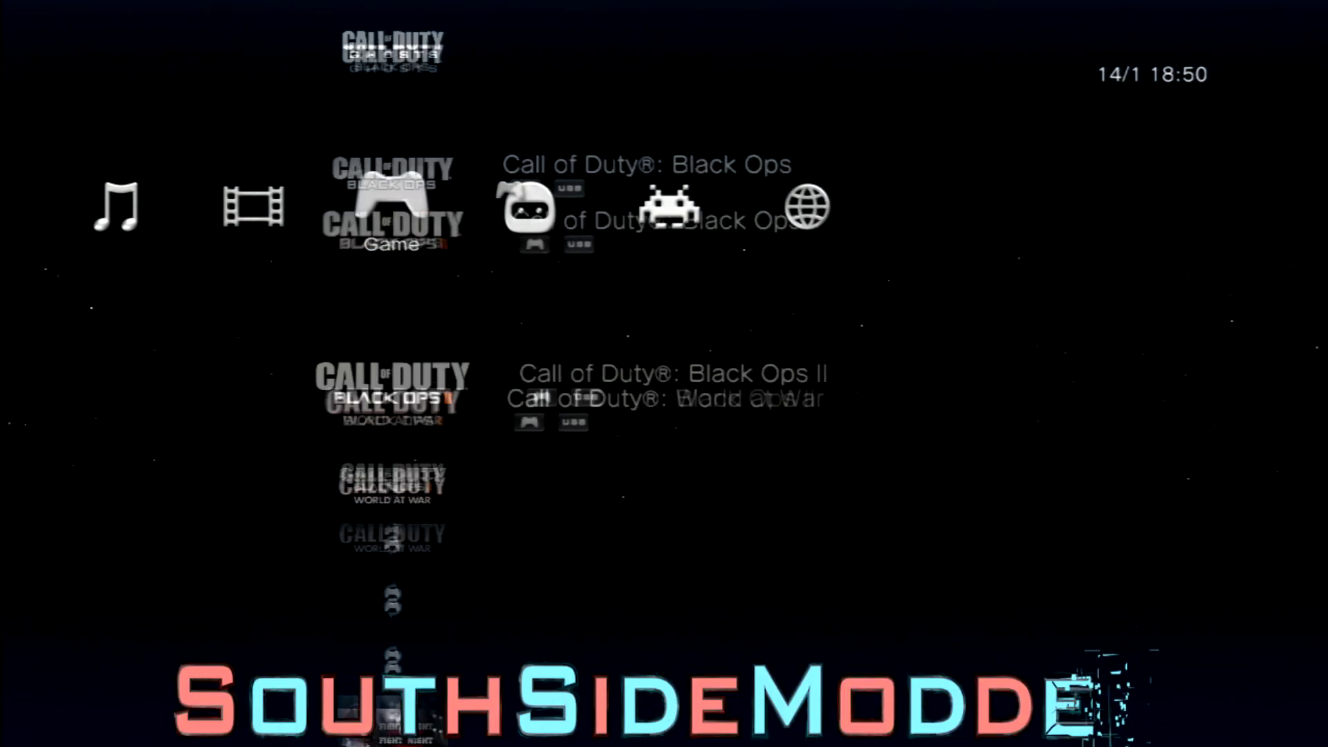
key("Up")
key("Up")
key("Up")
key("Down")
key("Down")
key("Down")
key("Down")
key("Down")
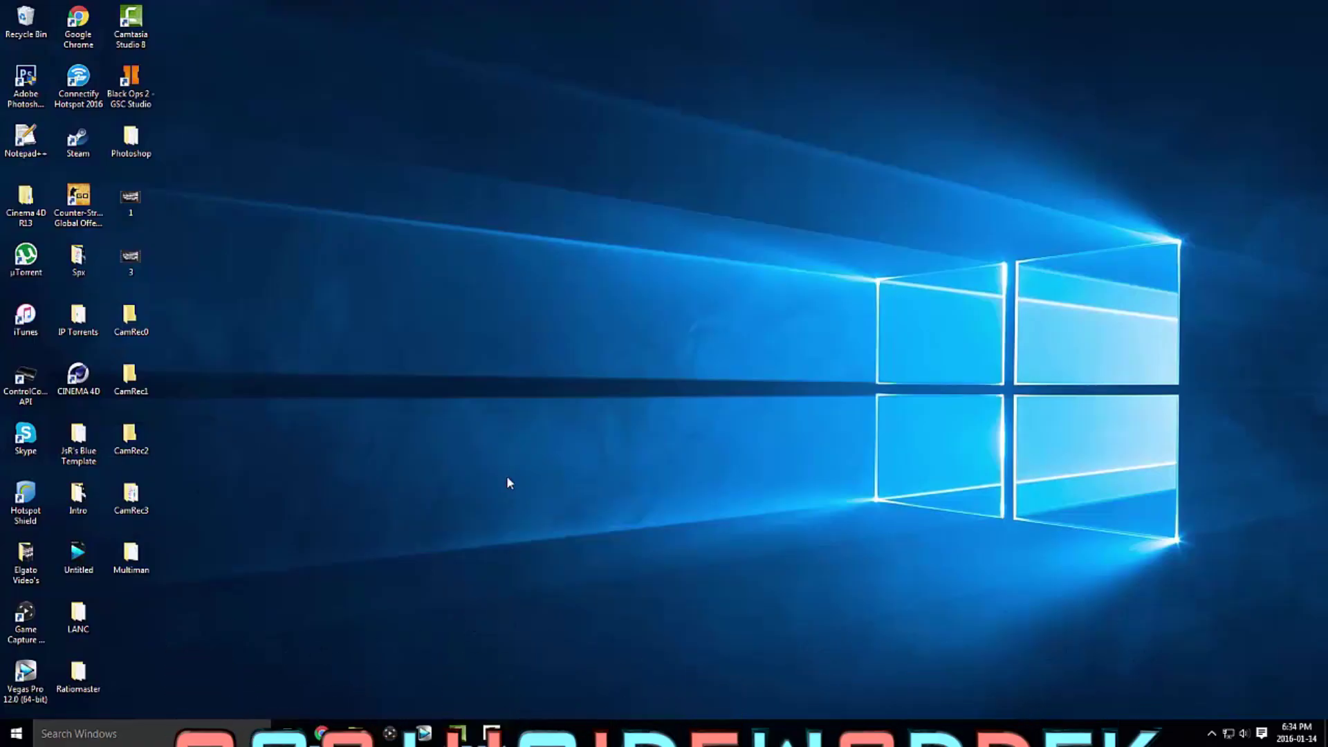
- Copy the multiMAN PKG from the Multiman folder onto Removable Disk (F:)
left_click(357, 733)
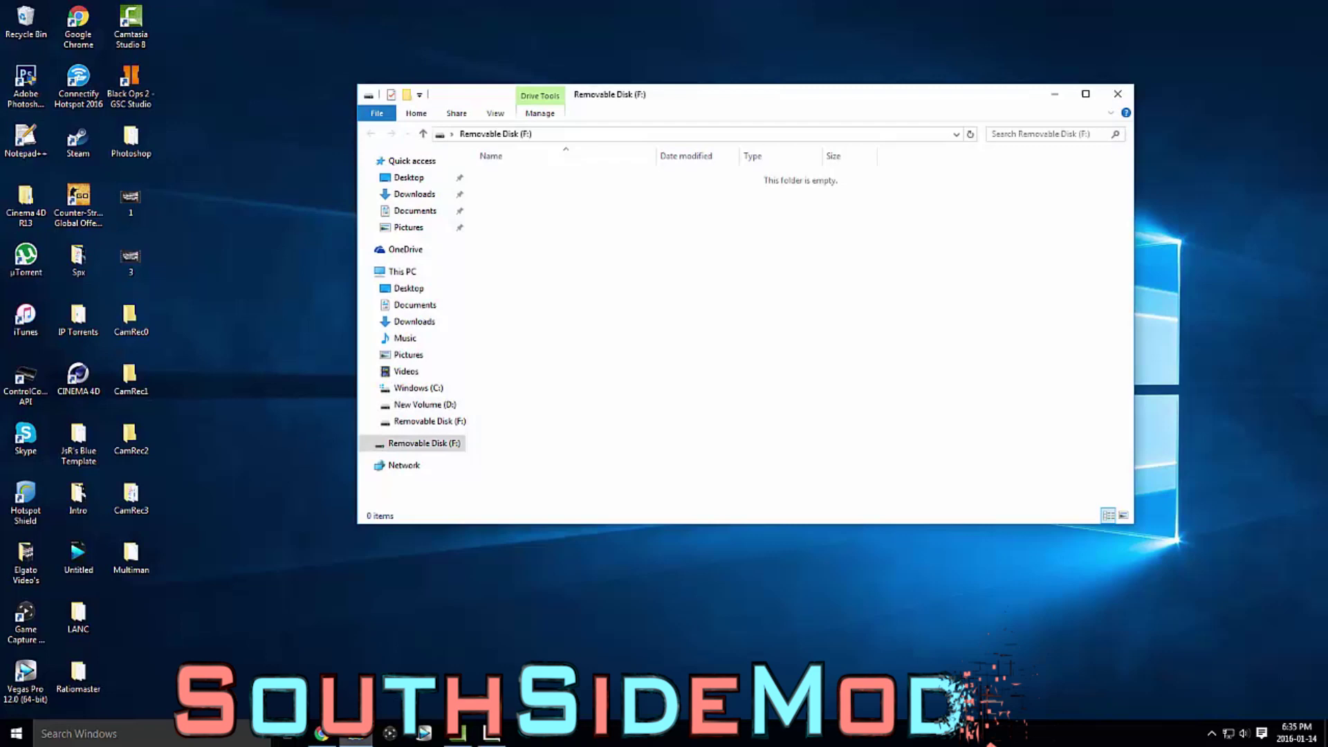
left_click(132, 565)
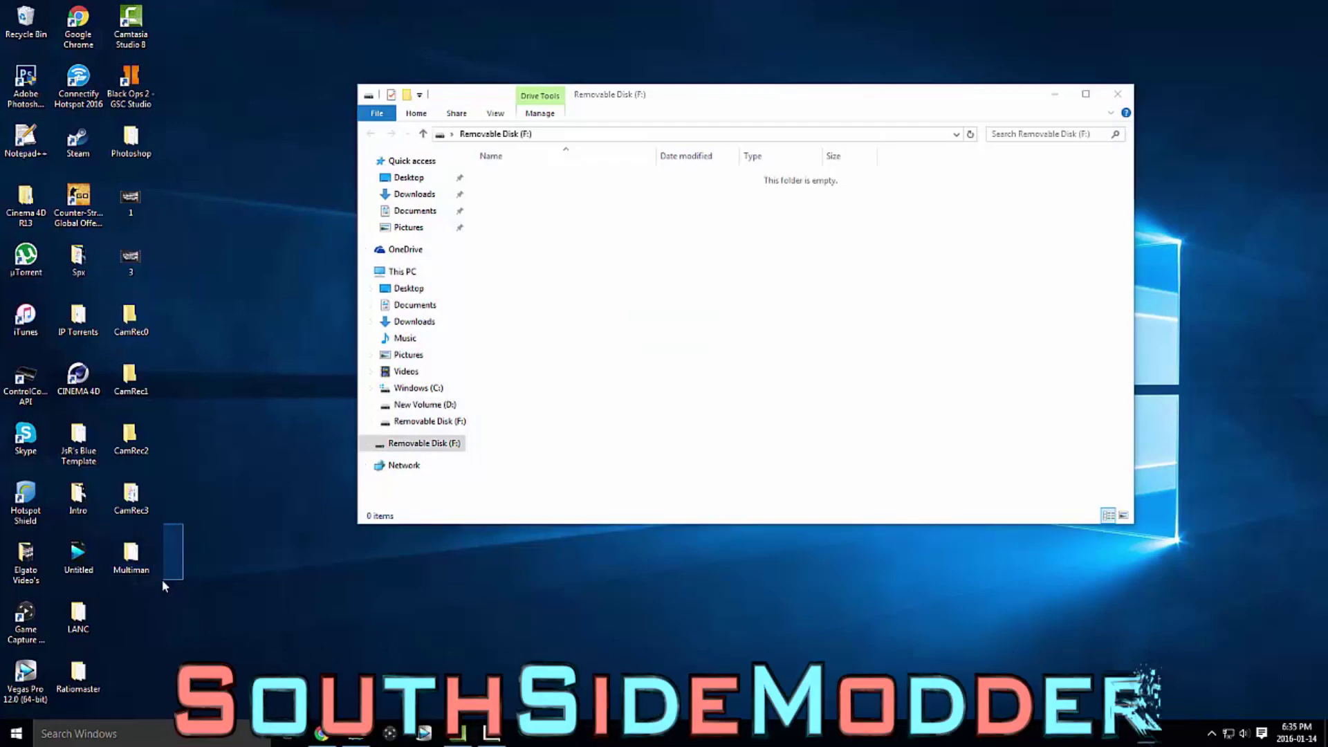
double_click(131, 560)
left_click_drag(853, 127, 1172, 183)
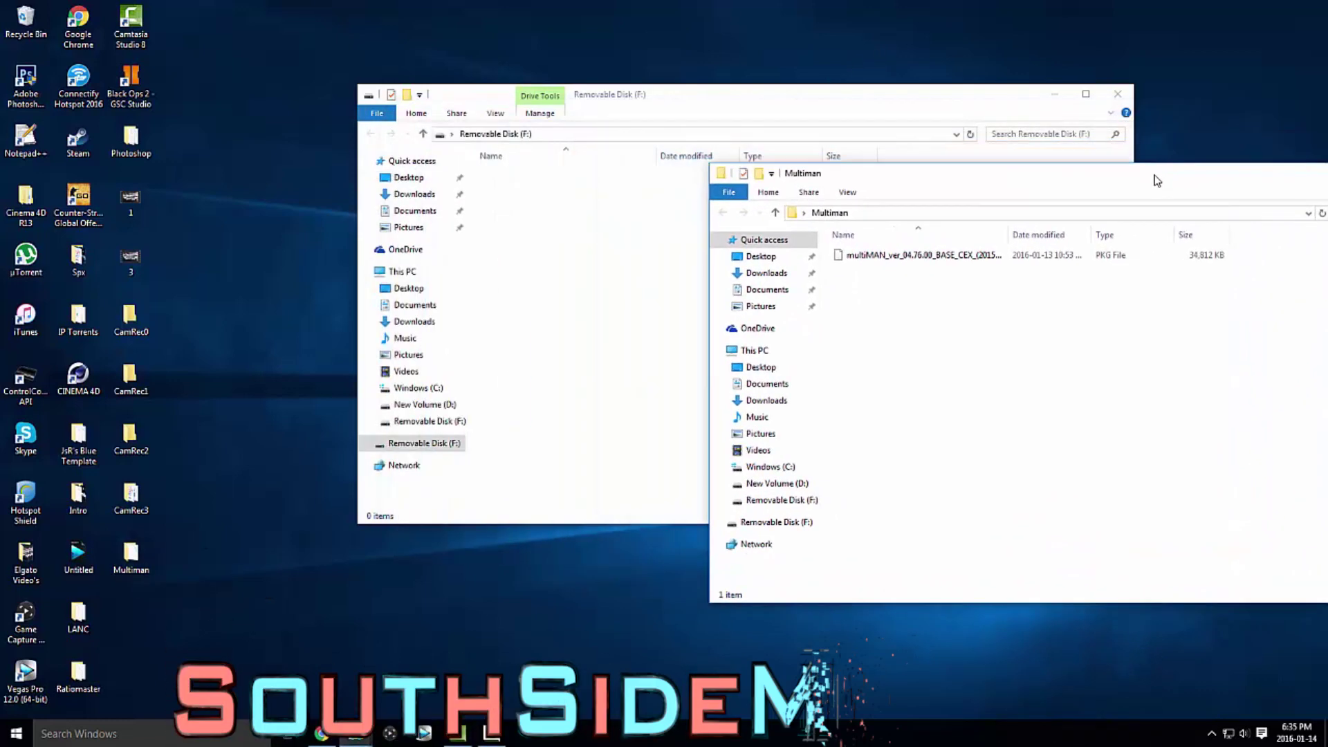
left_click(990, 255)
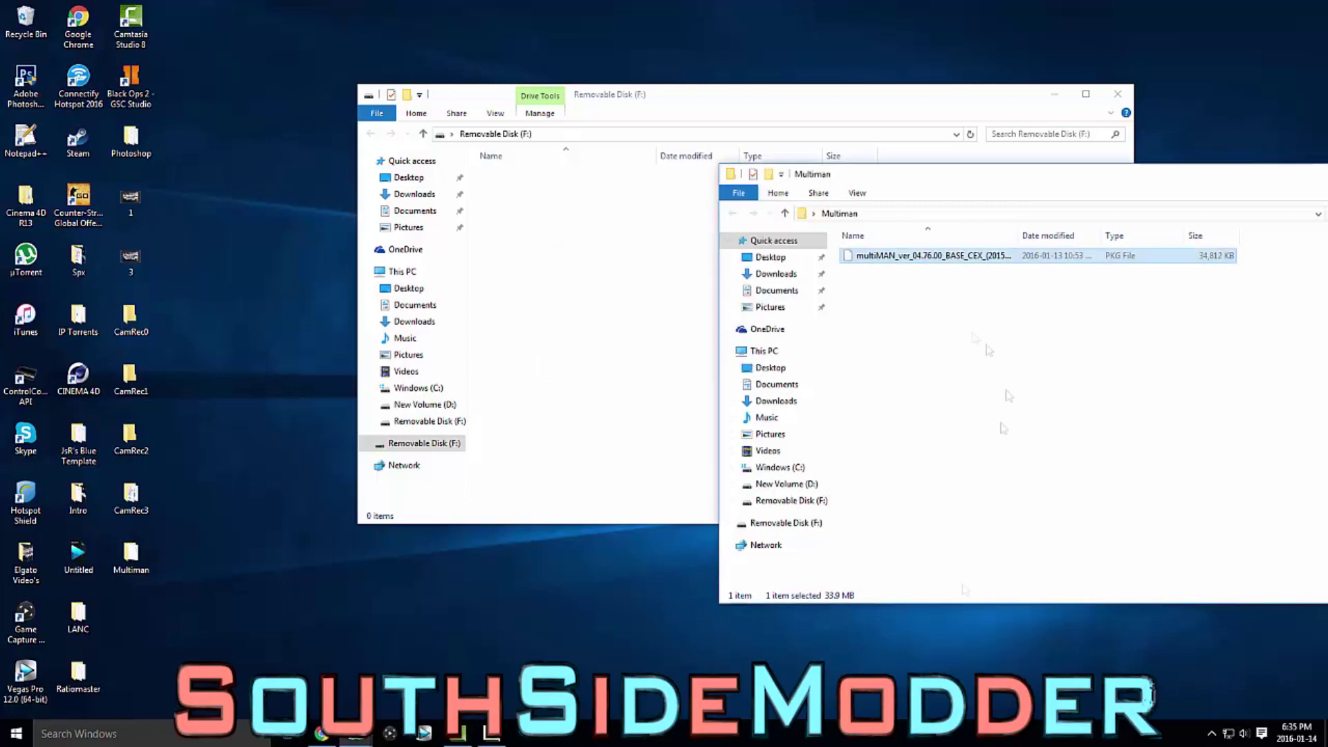
left_click_drag(933, 255, 581, 311)
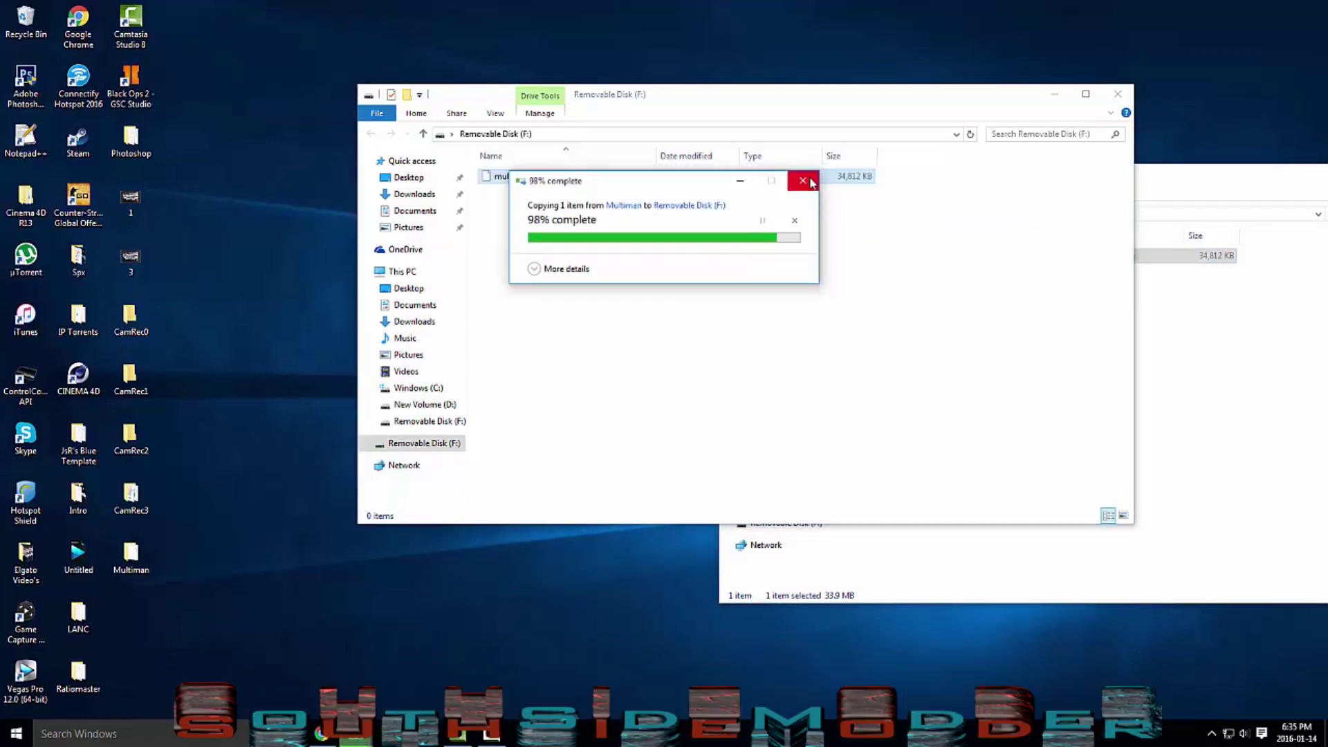
- Close both Explorer windows and safely eject the flash disk from the tray
left_click(1108, 97)
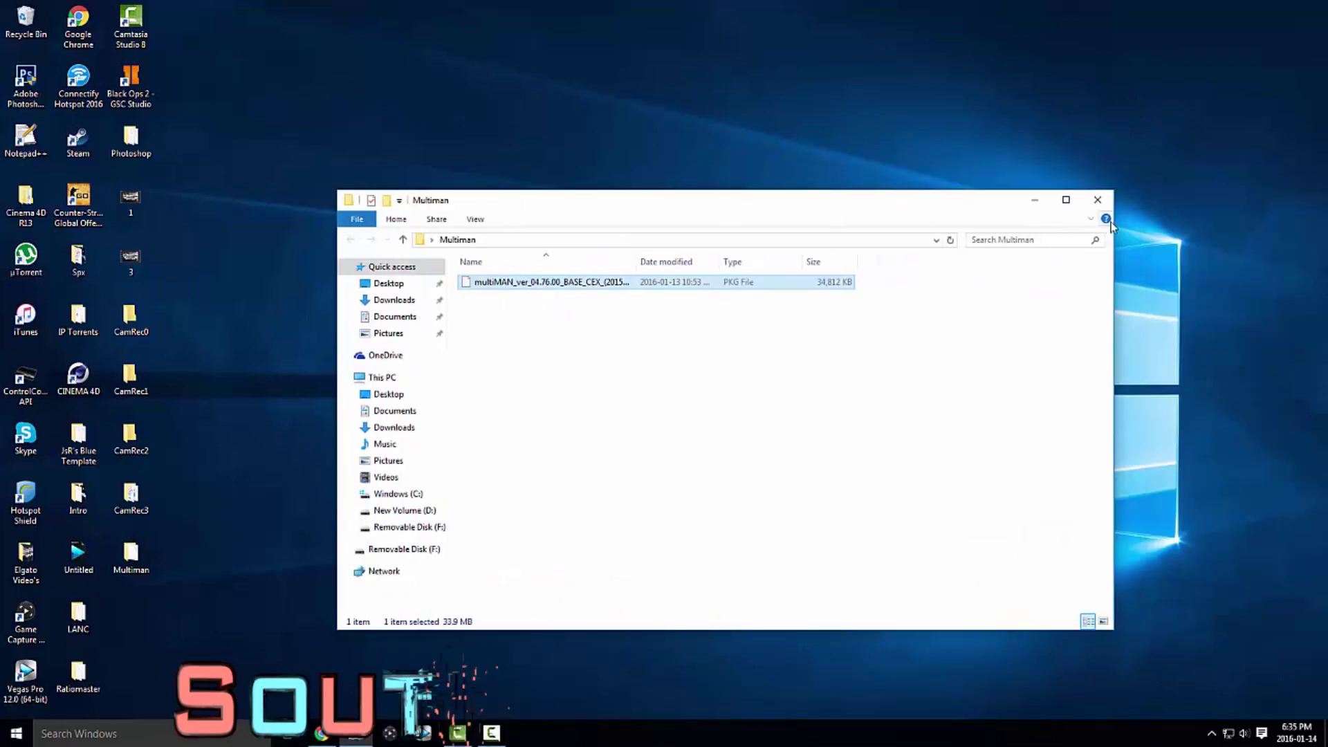
left_click(1099, 202)
left_click(1212, 731)
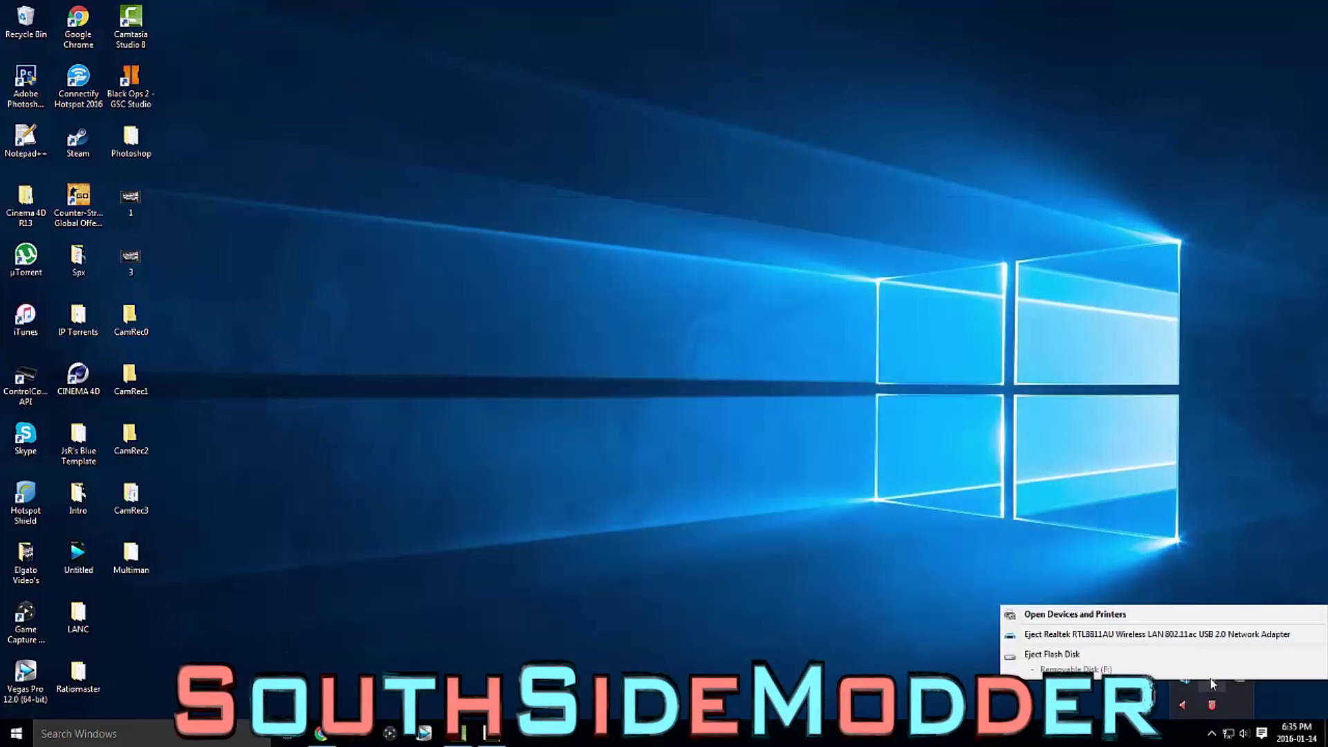
left_click(1025, 636)
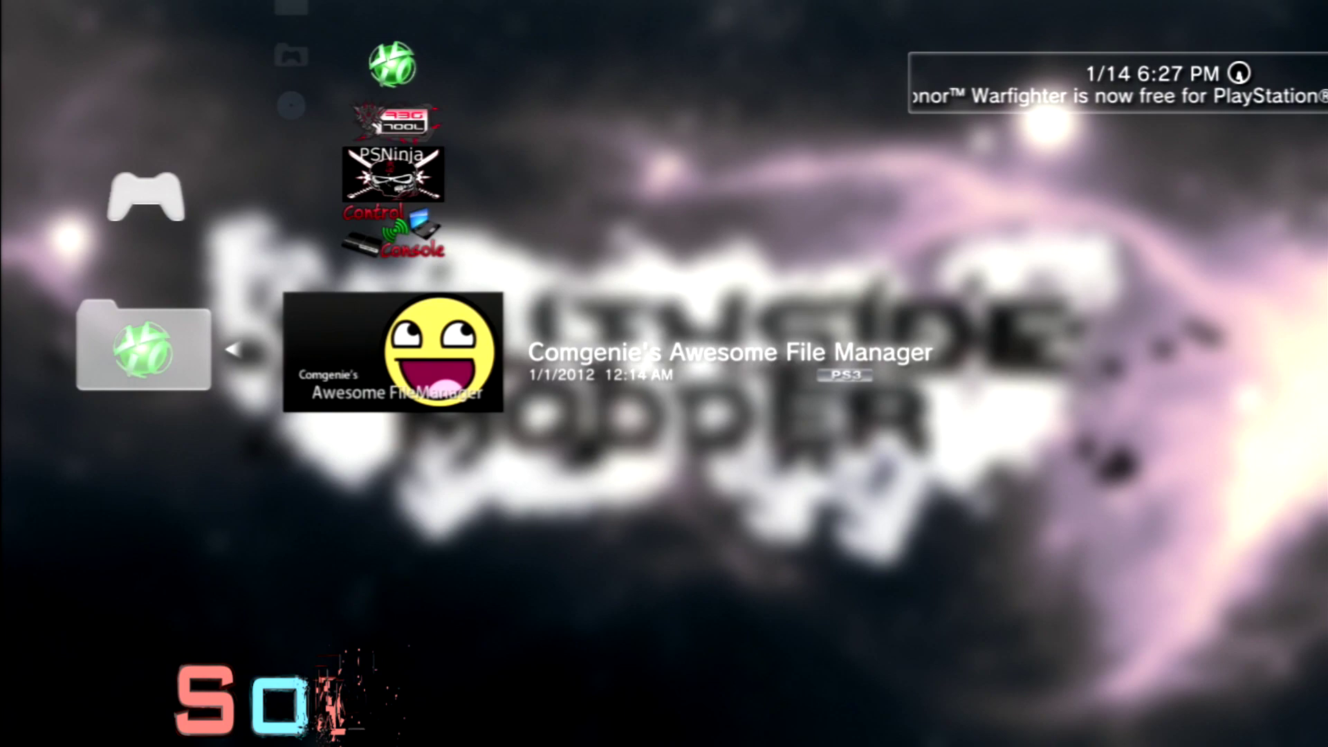
- Install the multiMAN PKG via Package Manager > Install Package Files > Standard, then open the Unknown folder
key("Up")
key("Up")
key("Up")
key("Down")
key("Down")
key("Up")
key("Up")
key("Up")
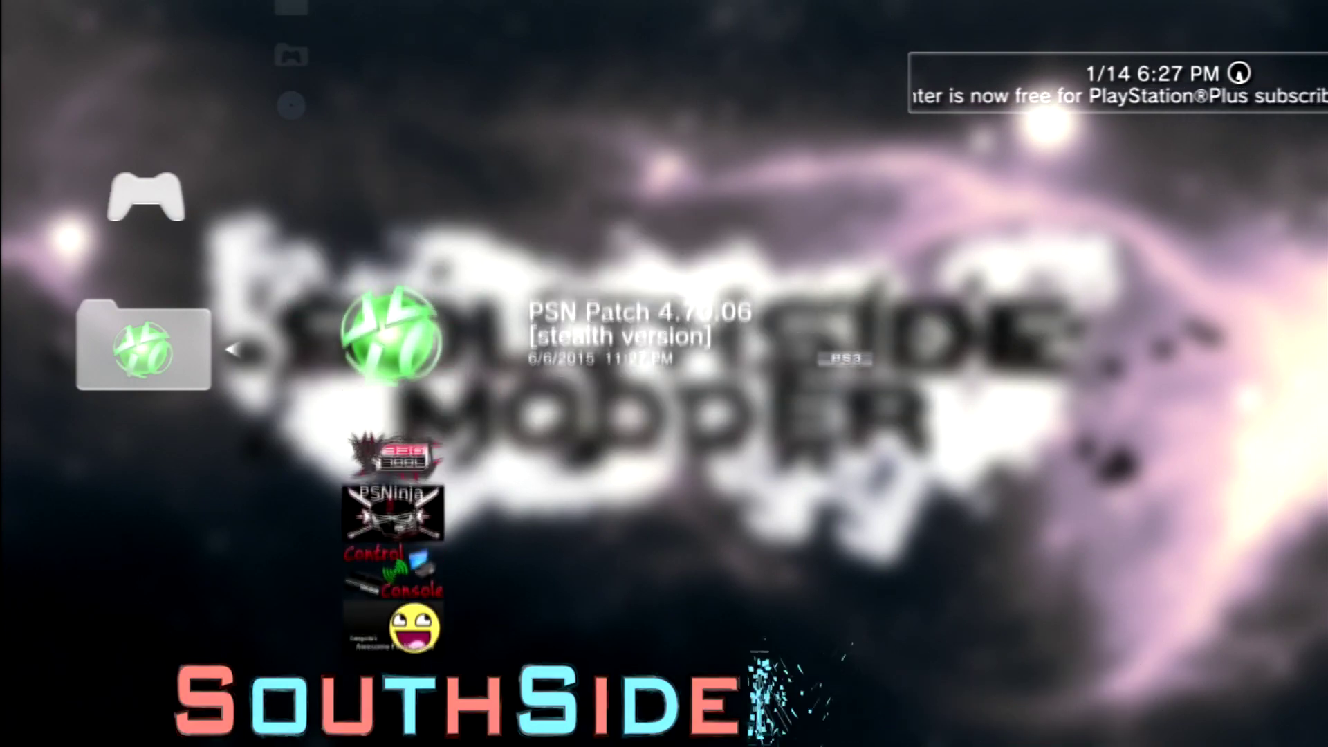
key("Escape")
key("Up")
key("Up")
key("Up")
key("Return")
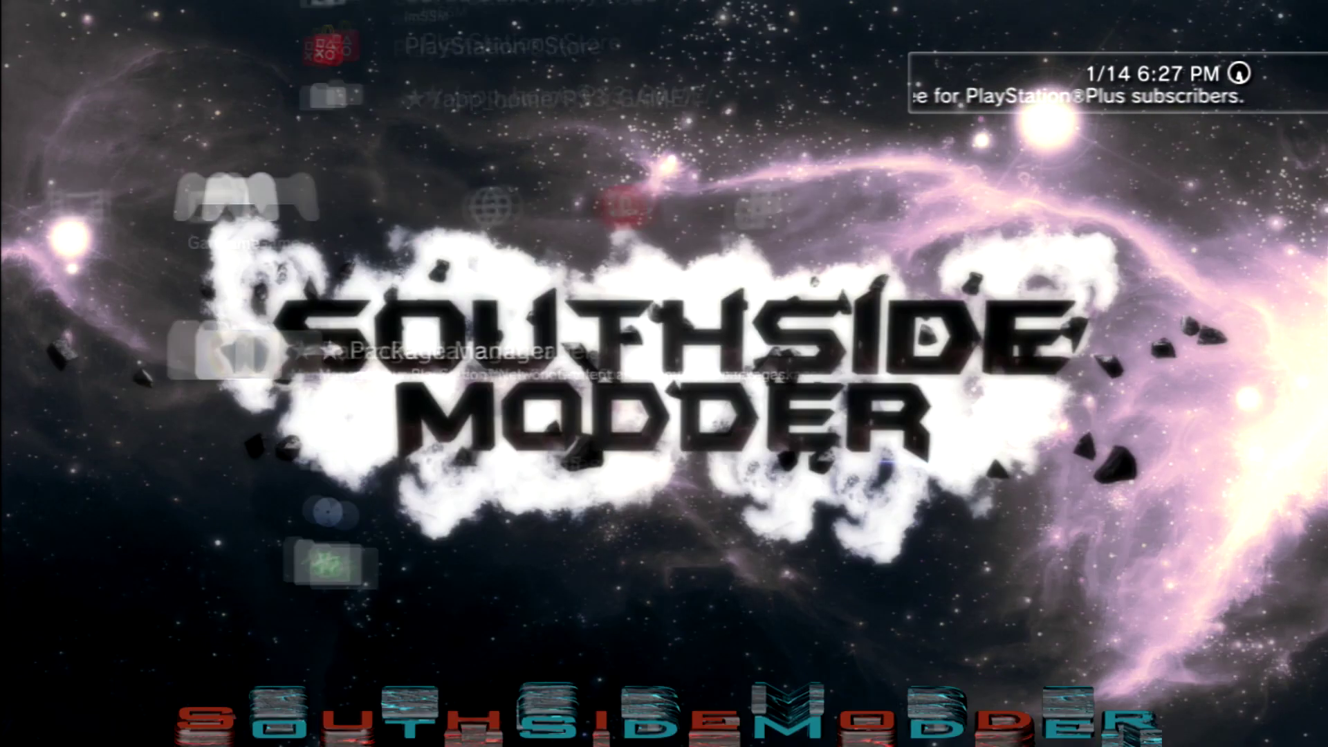
key("Down")
key("Return")
key("Down")
key("Down")
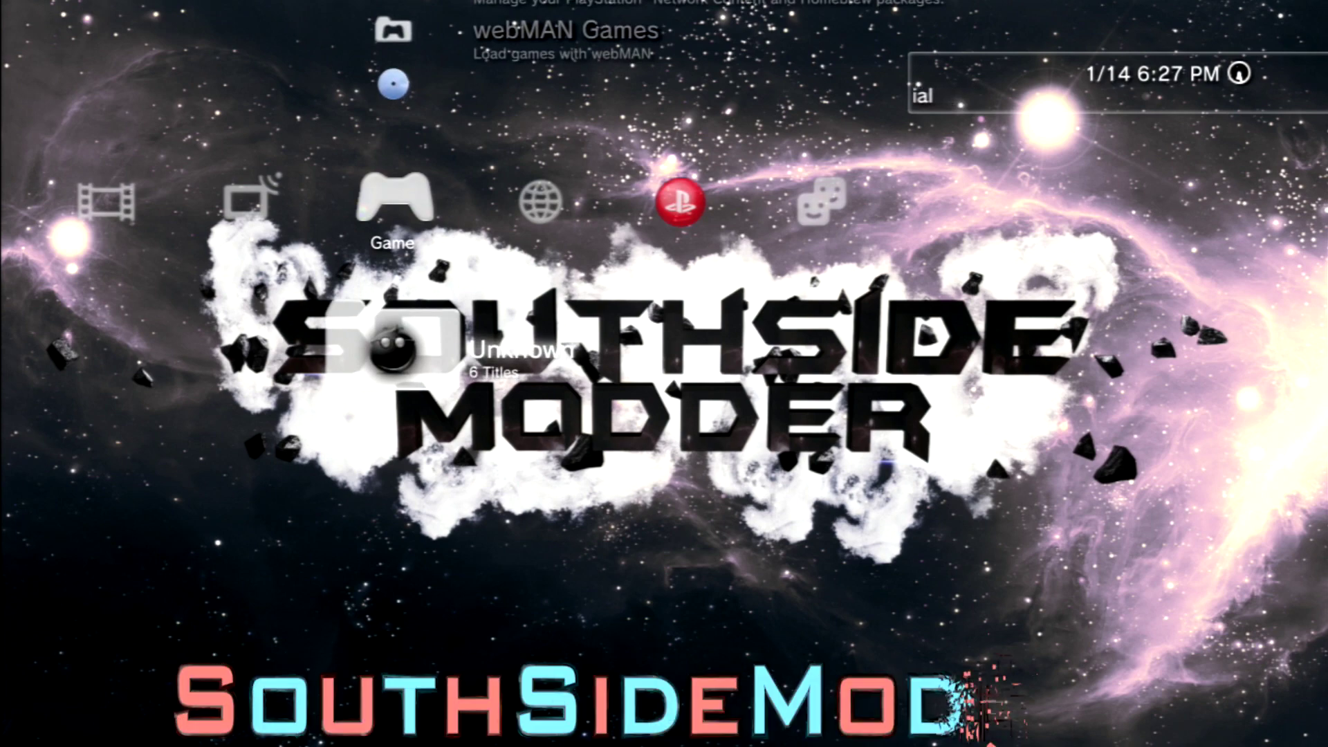
key("Return")
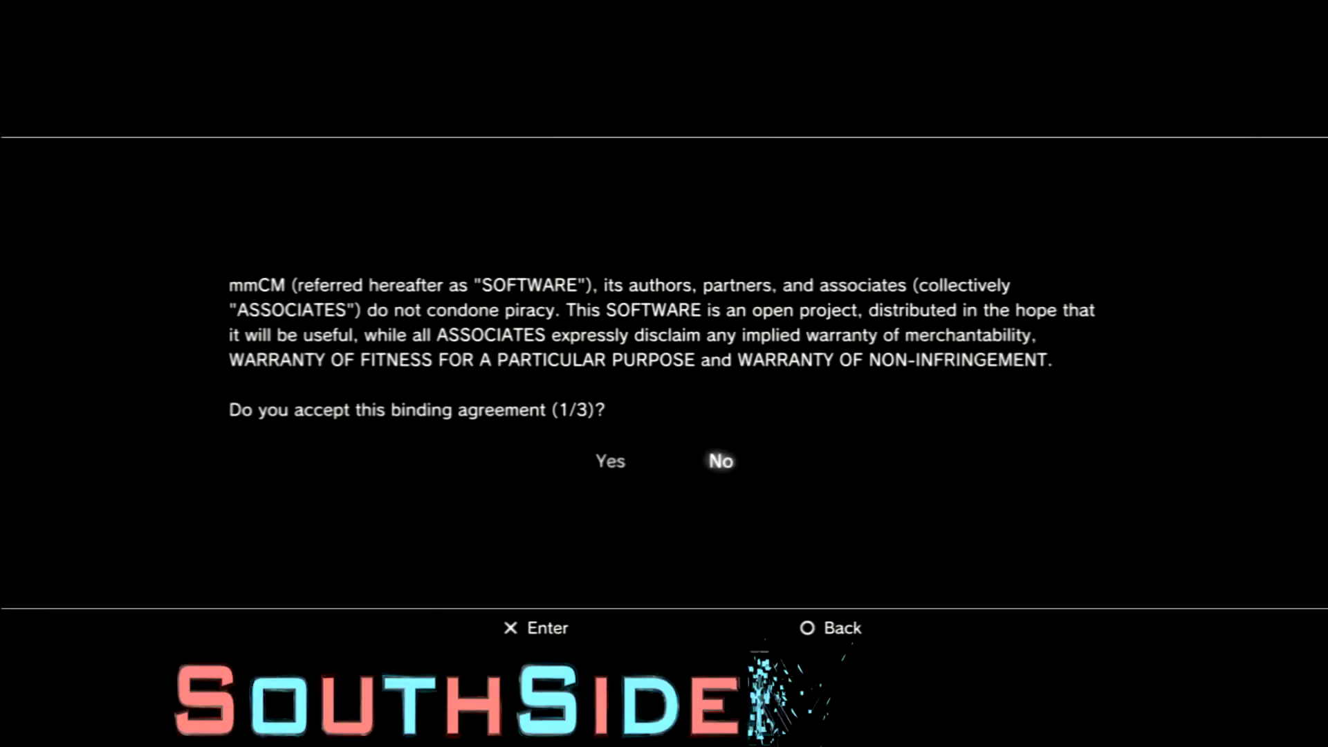
- Launch multiMAN and select Yes on each license agreement page to accept it
key("Return")
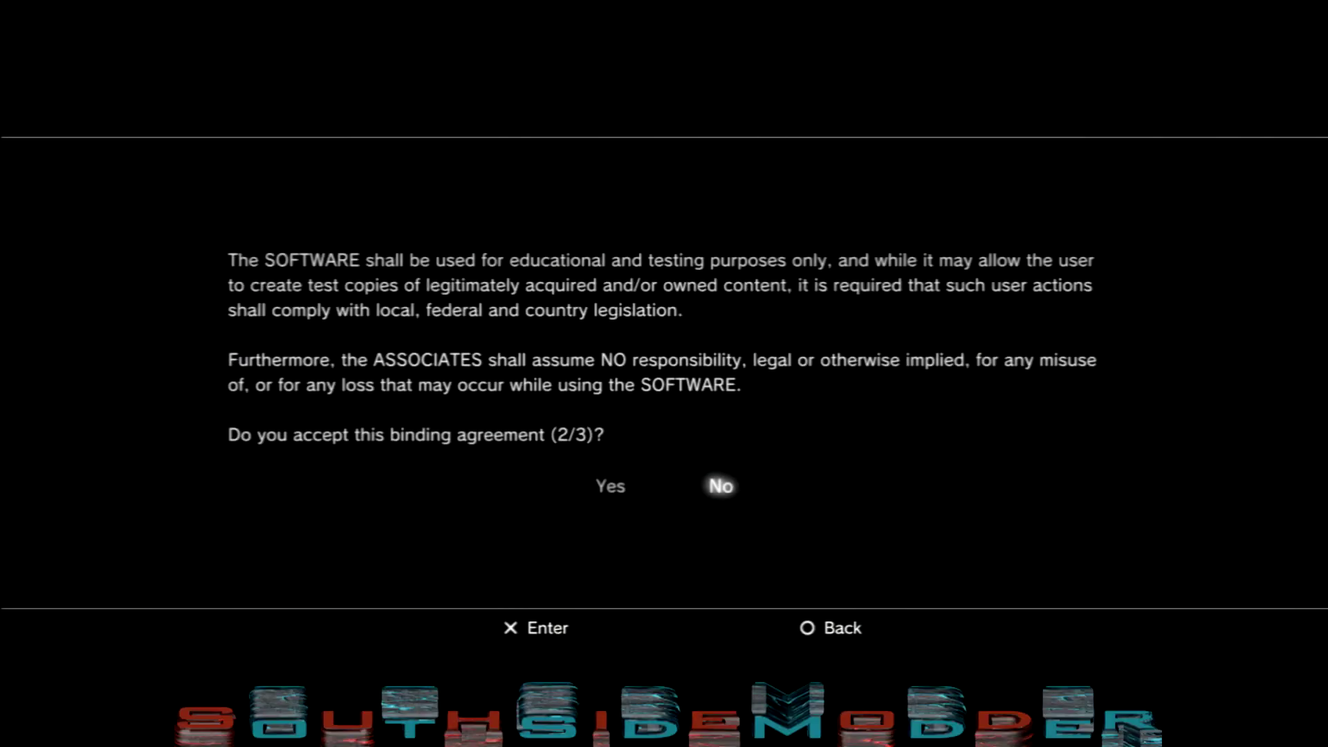
key("Left")
key("Return")
key("Return")
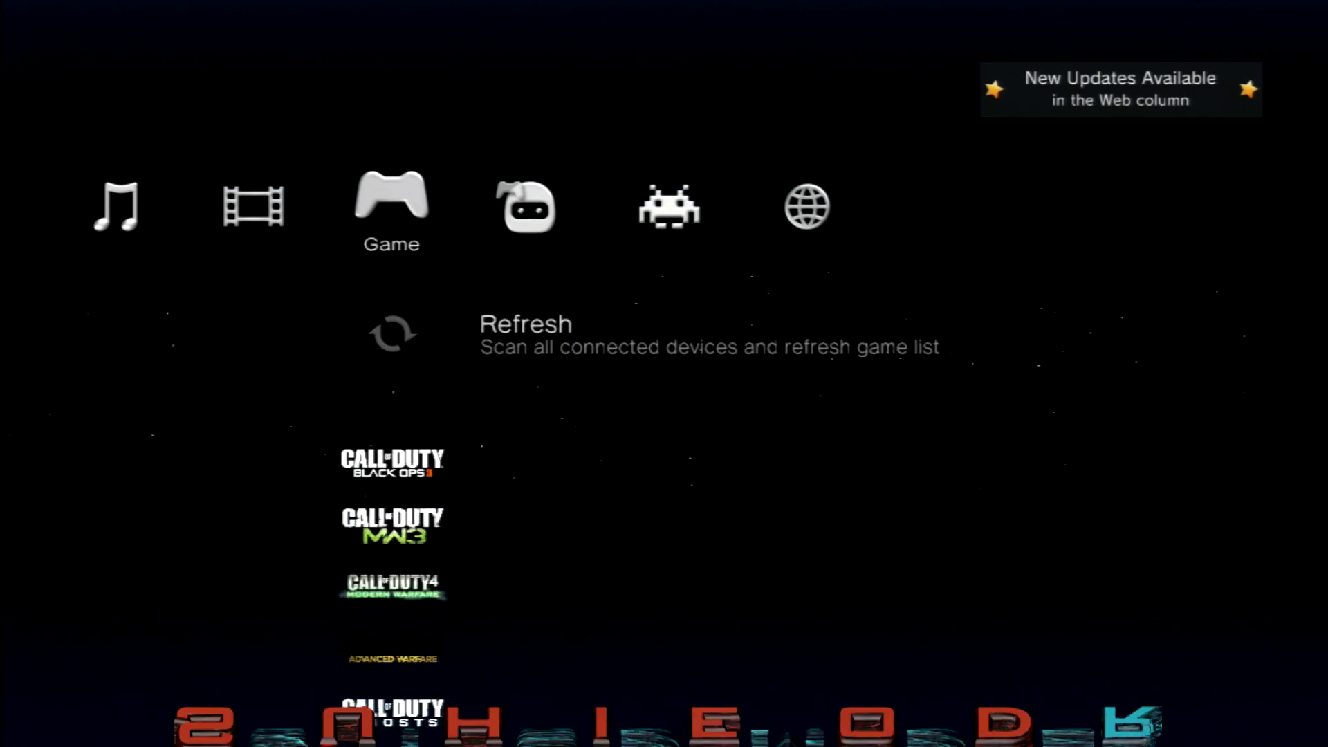
- Set Theme Audio to Disable in multiMAN's Settings column, then go back to the Game column
key("Left")
key("Left")
key("Left")
key("Left")
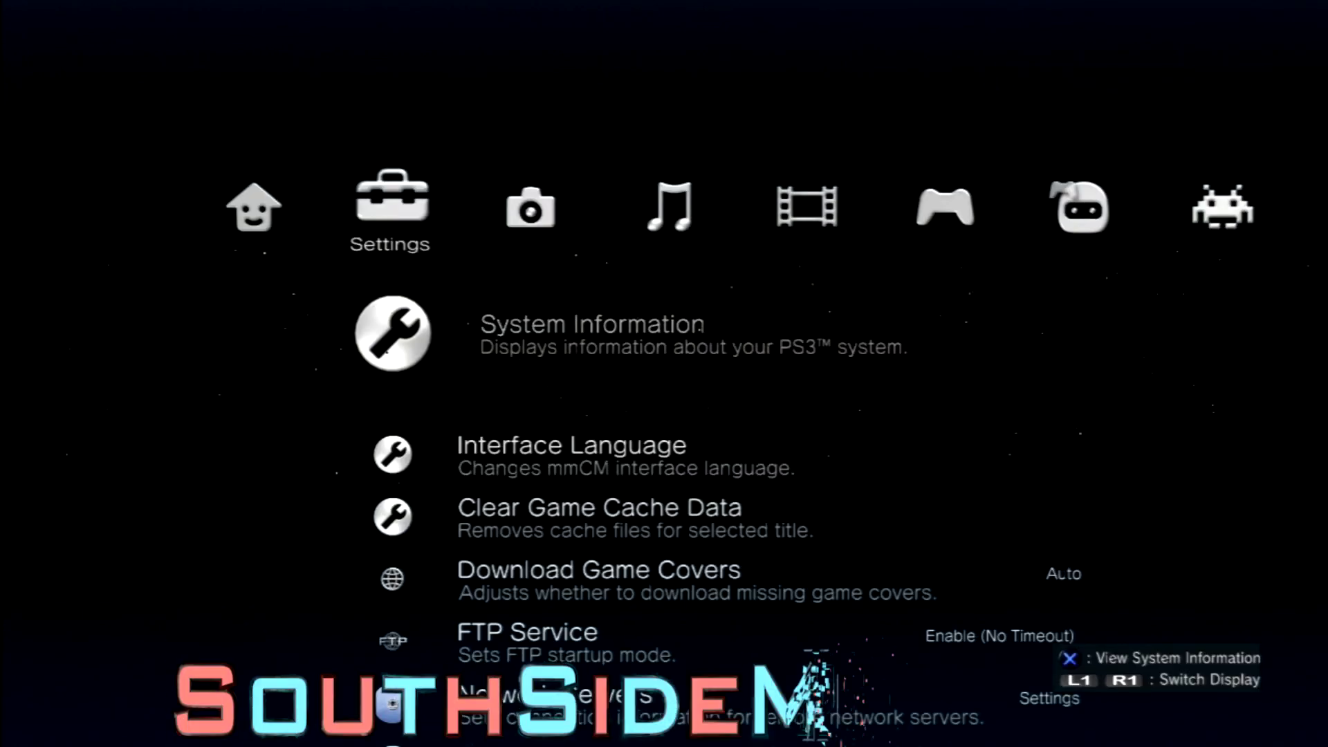
key("Down")
key("Down")
key("Down")
key("Down")
key("Down")
key("Down")
key("Down")
key("Down")
key("Down")
key("Down")
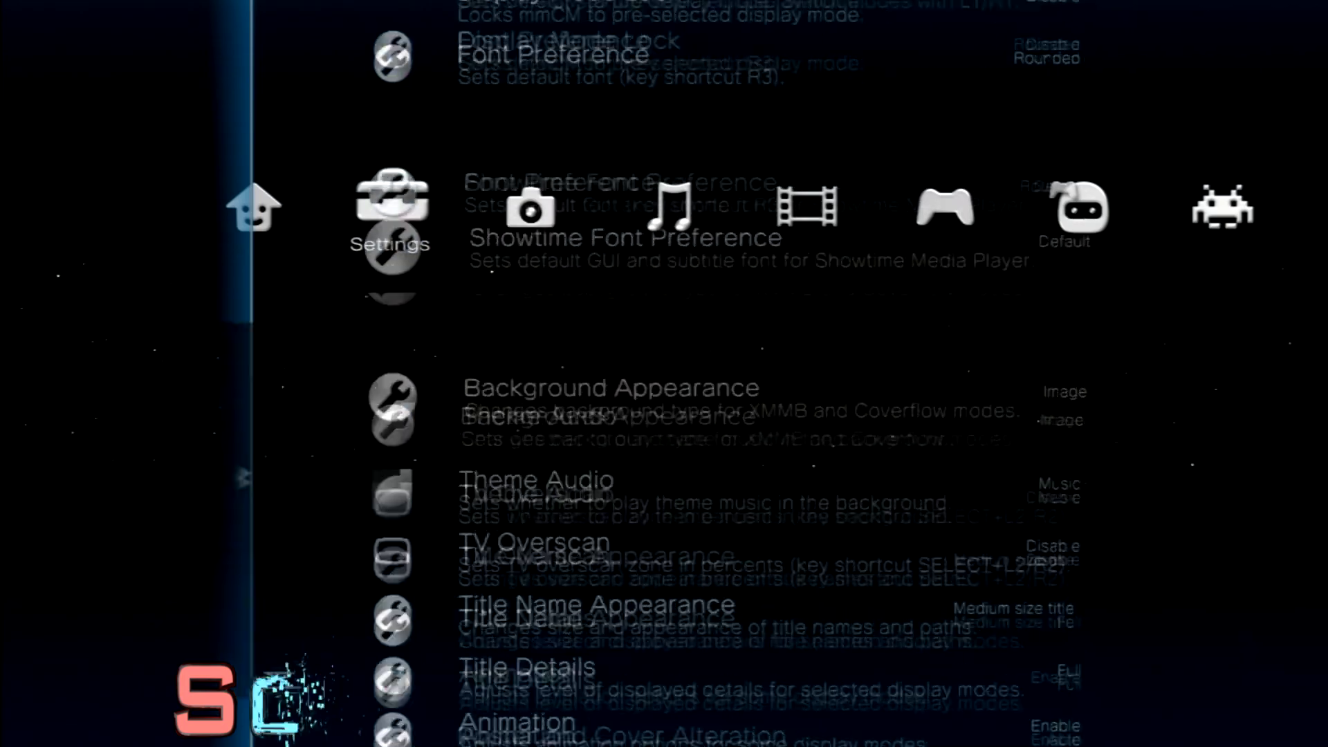
key("Down")
key("Down")
key("Down")
key("Down")
key("Down")
key("Down")
key("Down")
key("Down")
key("Down")
key("Down")
key("Down")
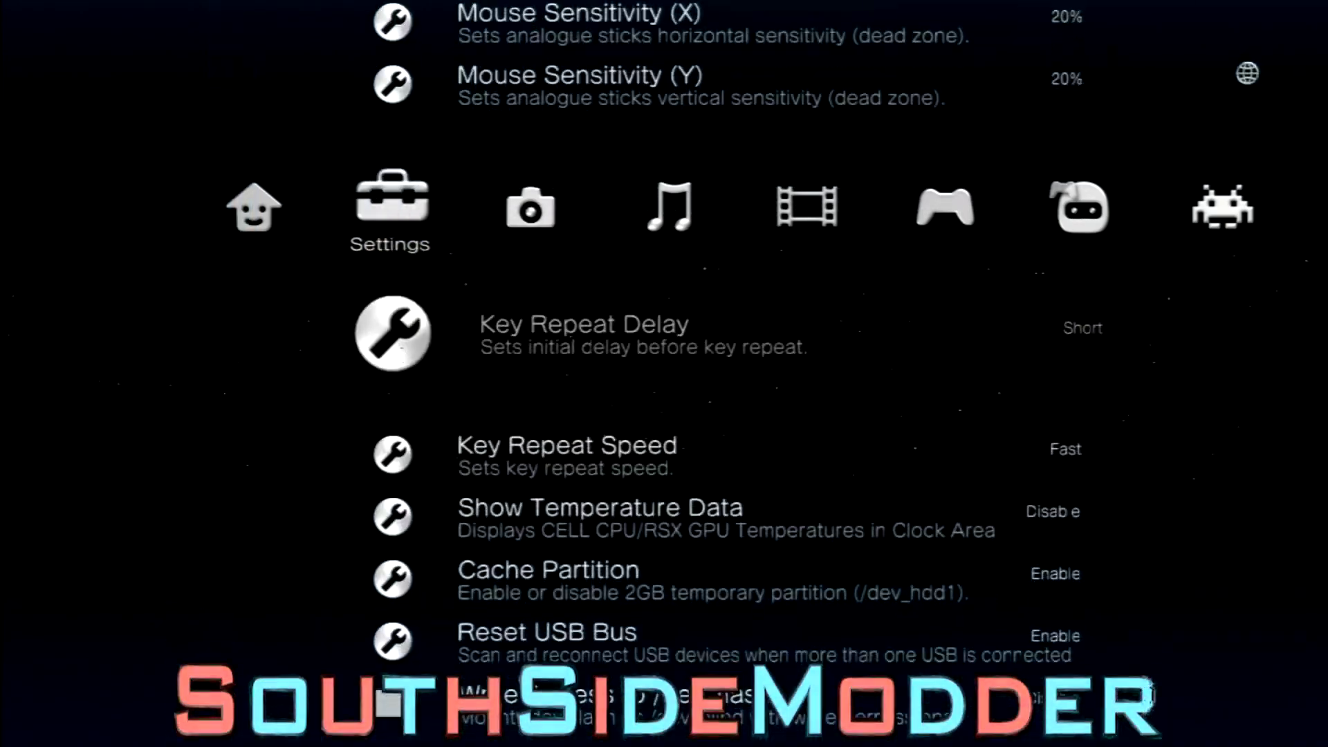
key("Down")
key("Down")
key("Down")
key("Up")
key("Up")
key("Up")
key("Up")
key("Up")
key("Up")
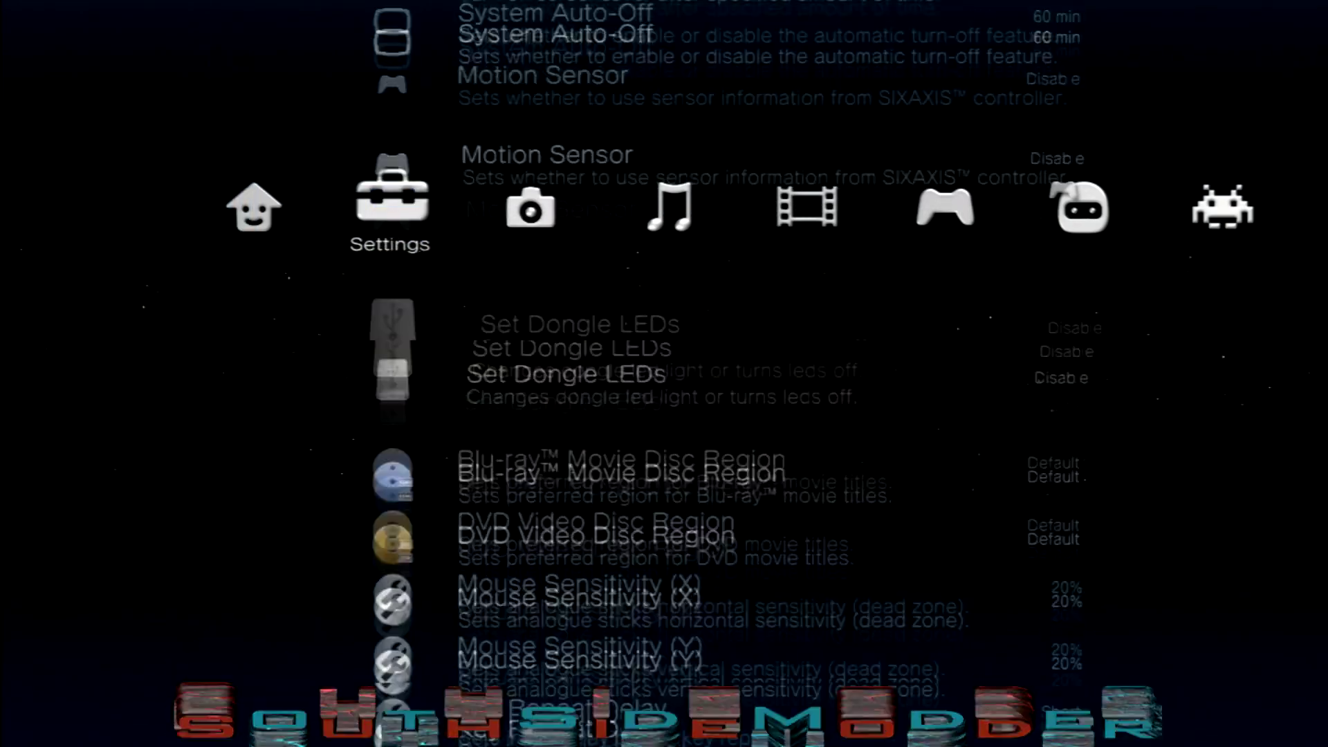
key("Up")
key("Up")
key("Up")
key("Up")
key("Up")
key("Up")
key("Up")
key("Up")
key("Up")
key("Up")
key("Up")
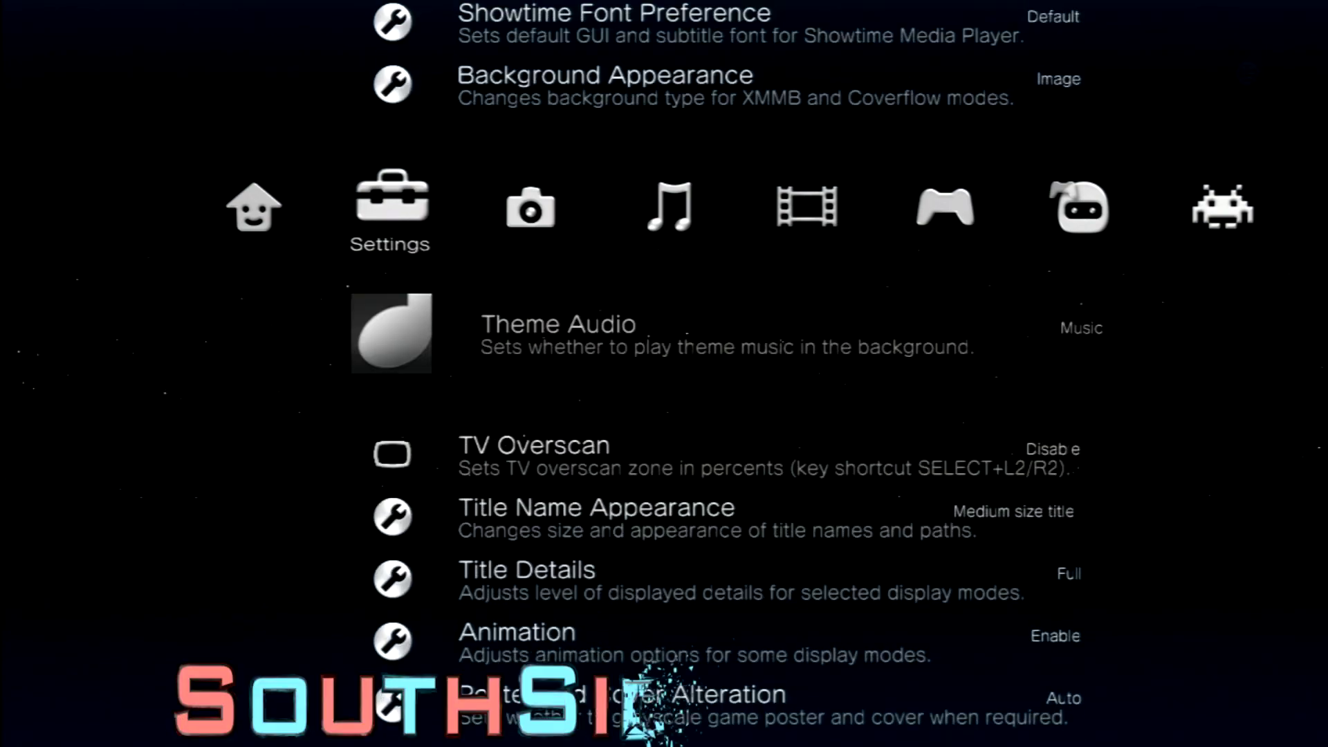
key("Return")
key("Return")
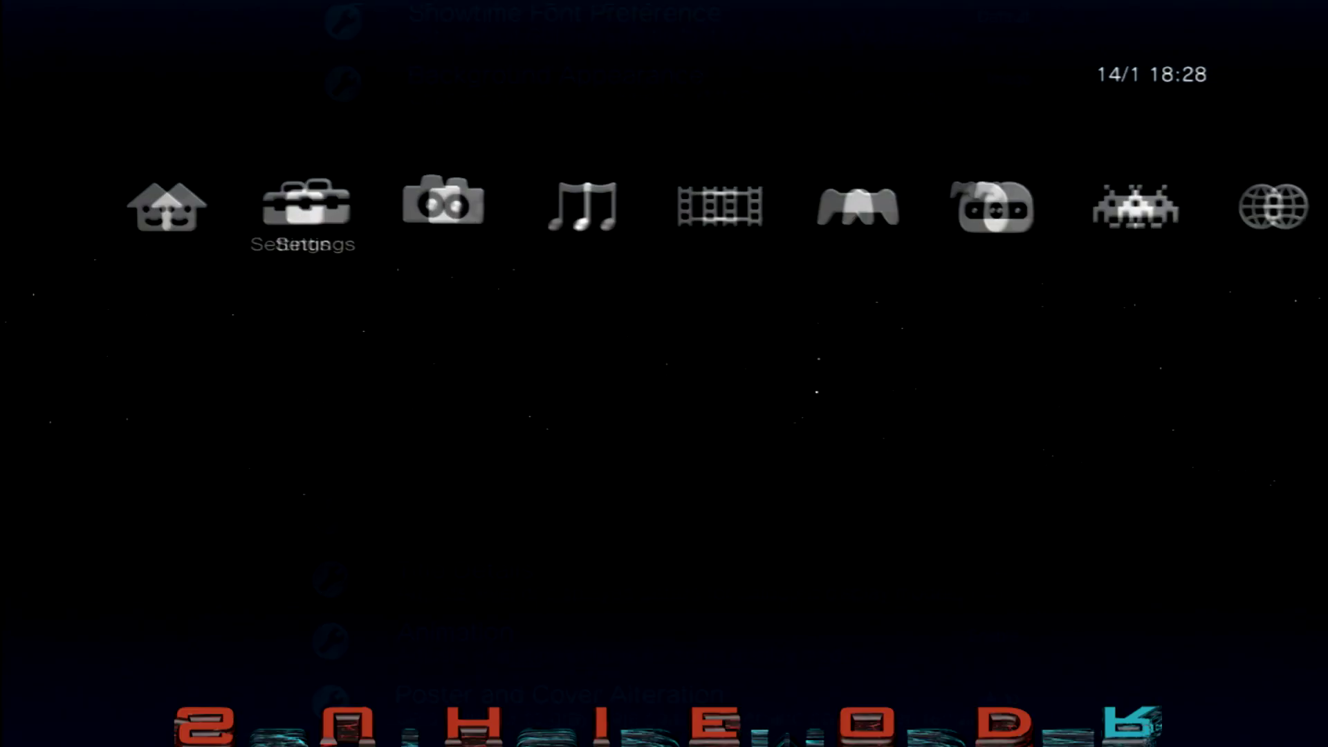
key("Right")
key("Right")
key("Right")
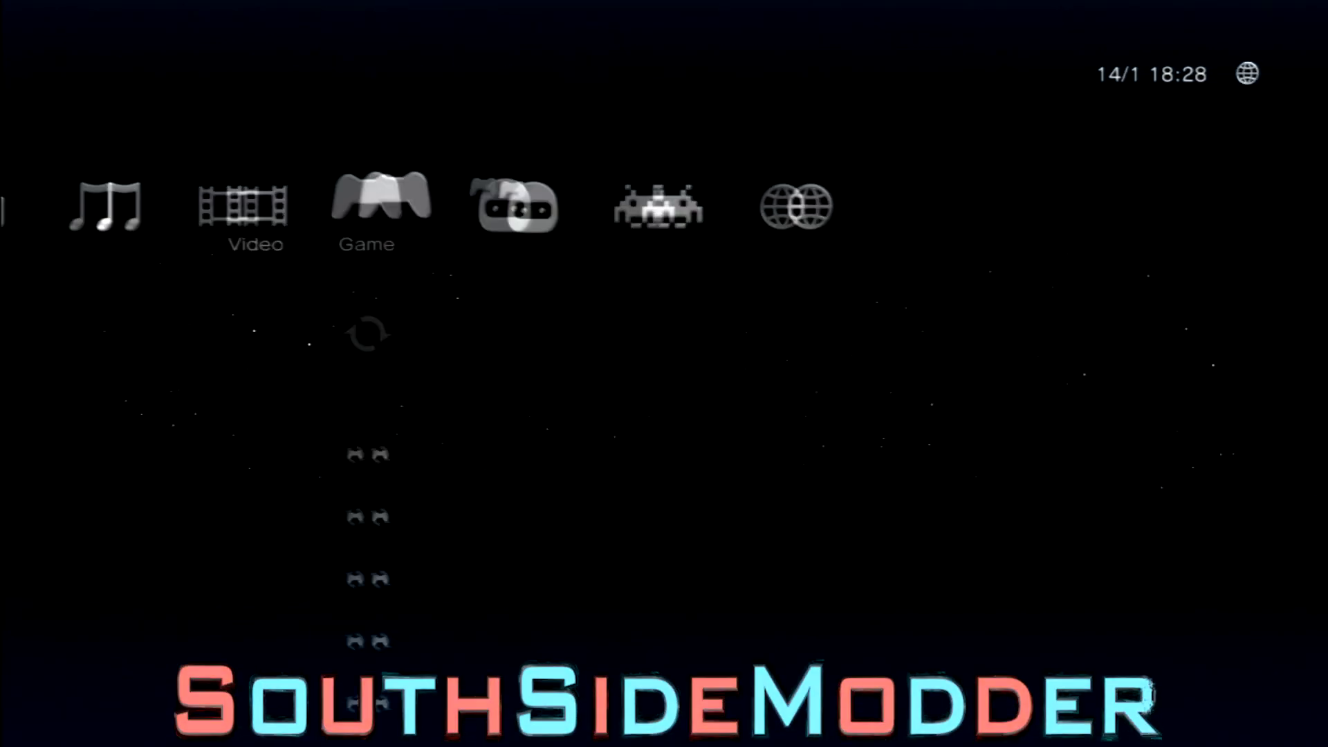
- Scroll the Game column until Call of Duty: Black Ops II (DISC) is highlighted
key("Down")
key("Down")
key("Down")
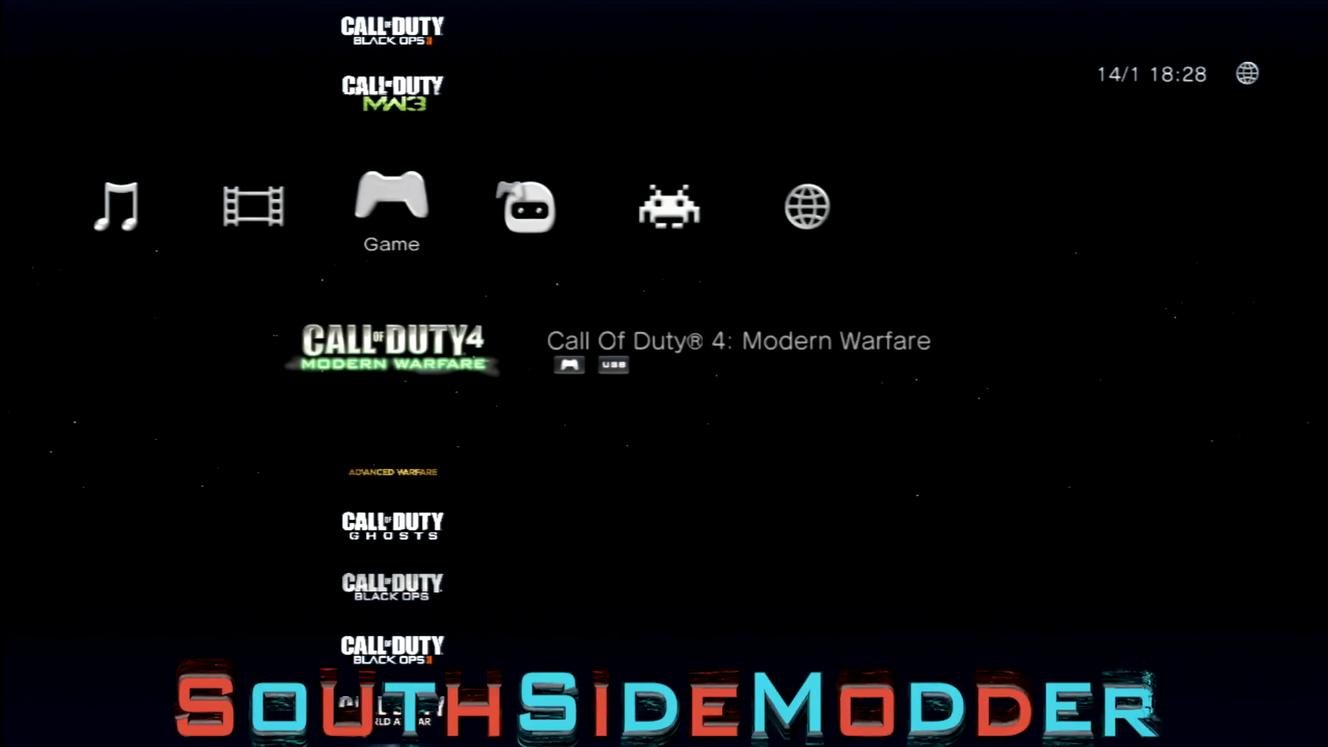
key("Down")
key("Down")
key("Down")
key("Down")
key("Down")
key("Up")
key("Up")
key("Up")
key("Up")
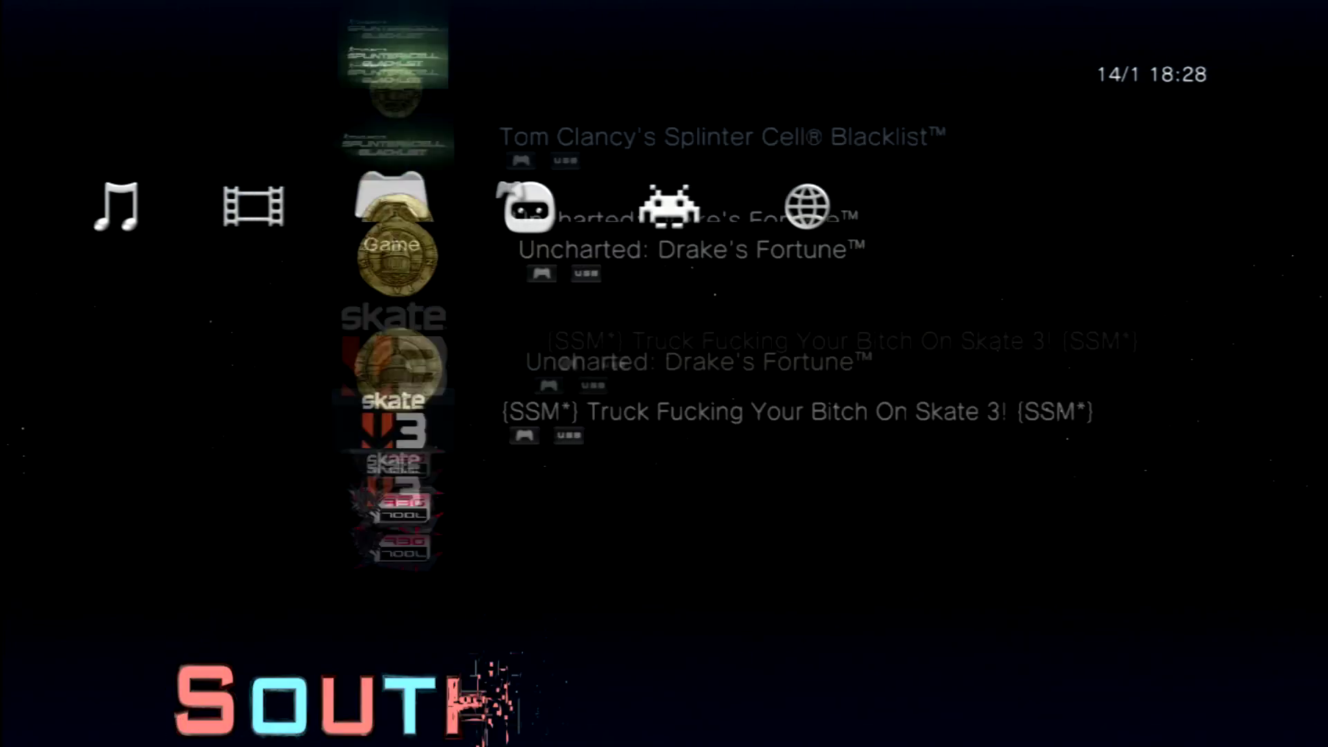
key("Up")
key("Up")
key("Up")
key("Up")
key("Up")
key("Up")
key("Up")
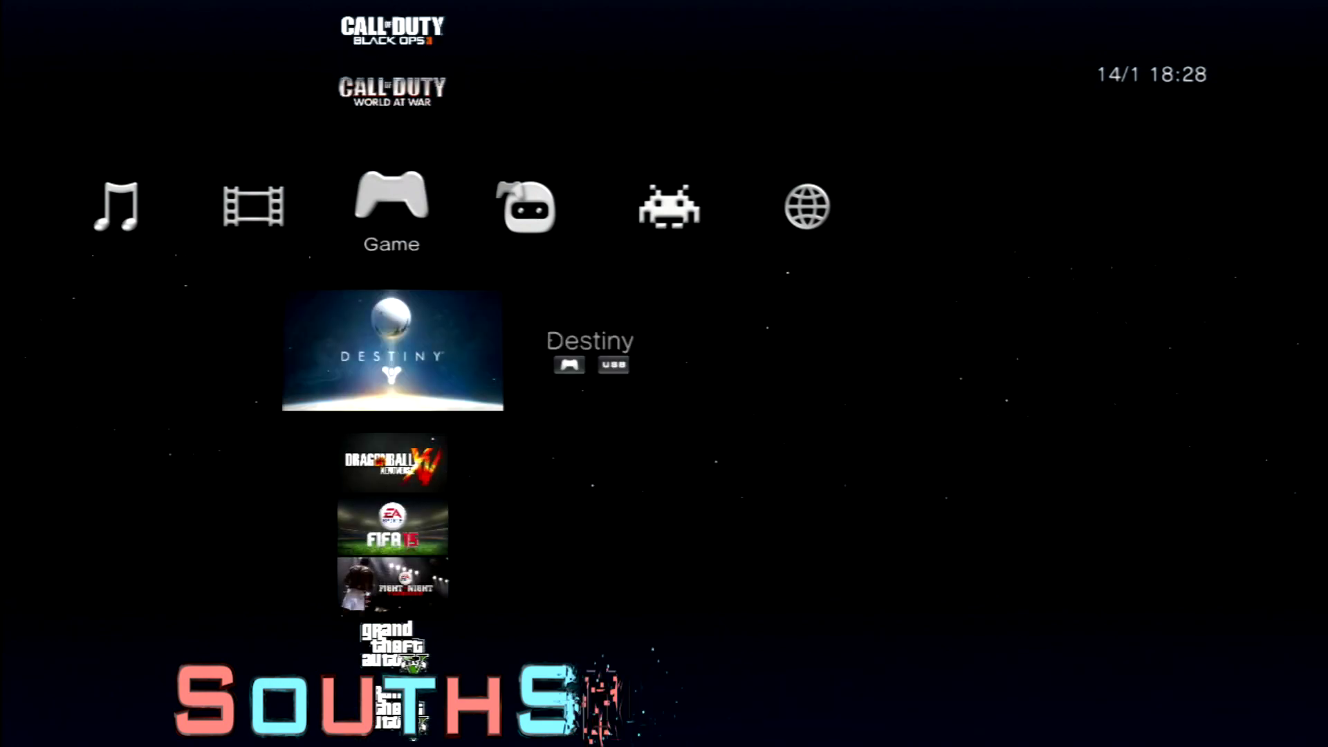
key("Up")
key("Up")
key("Up")
key("Up")
key("Up")
key("Up")
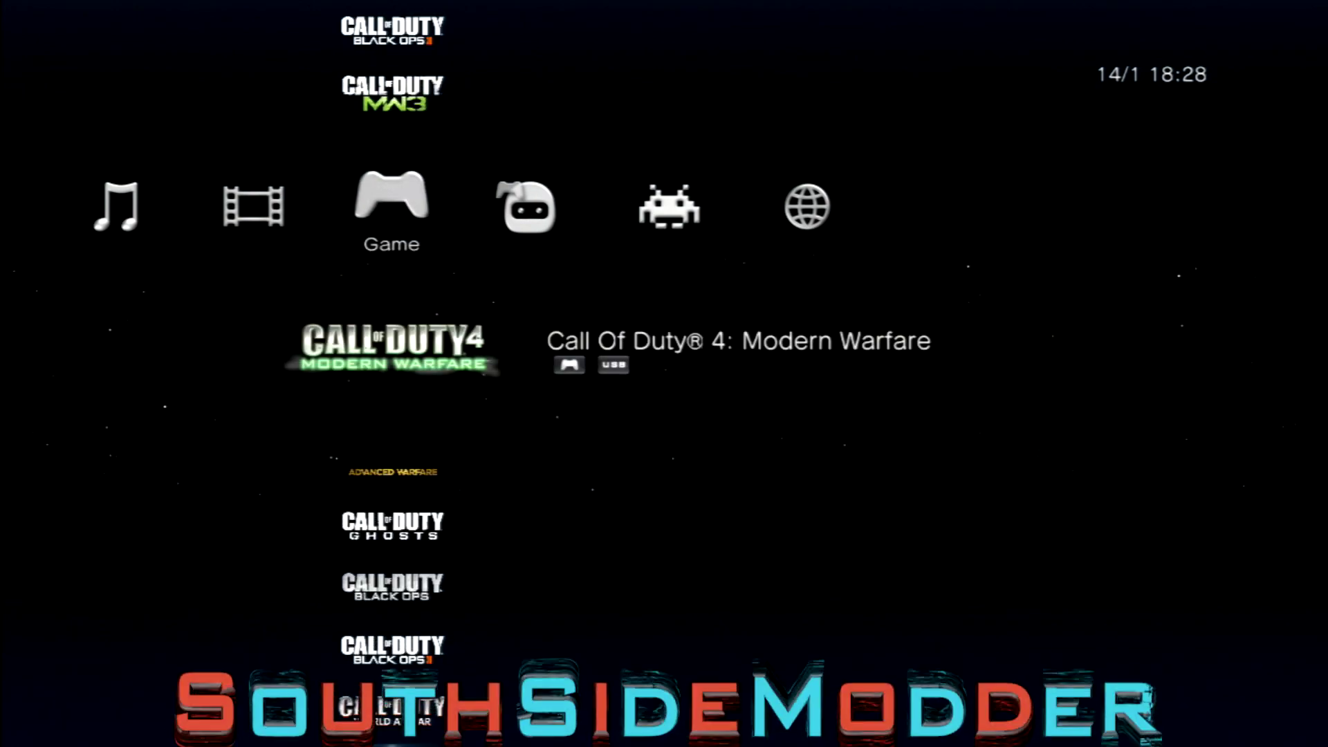
key("Up")
key("Up")
key("Up")
key("Down")
key("Down")
key("Up")
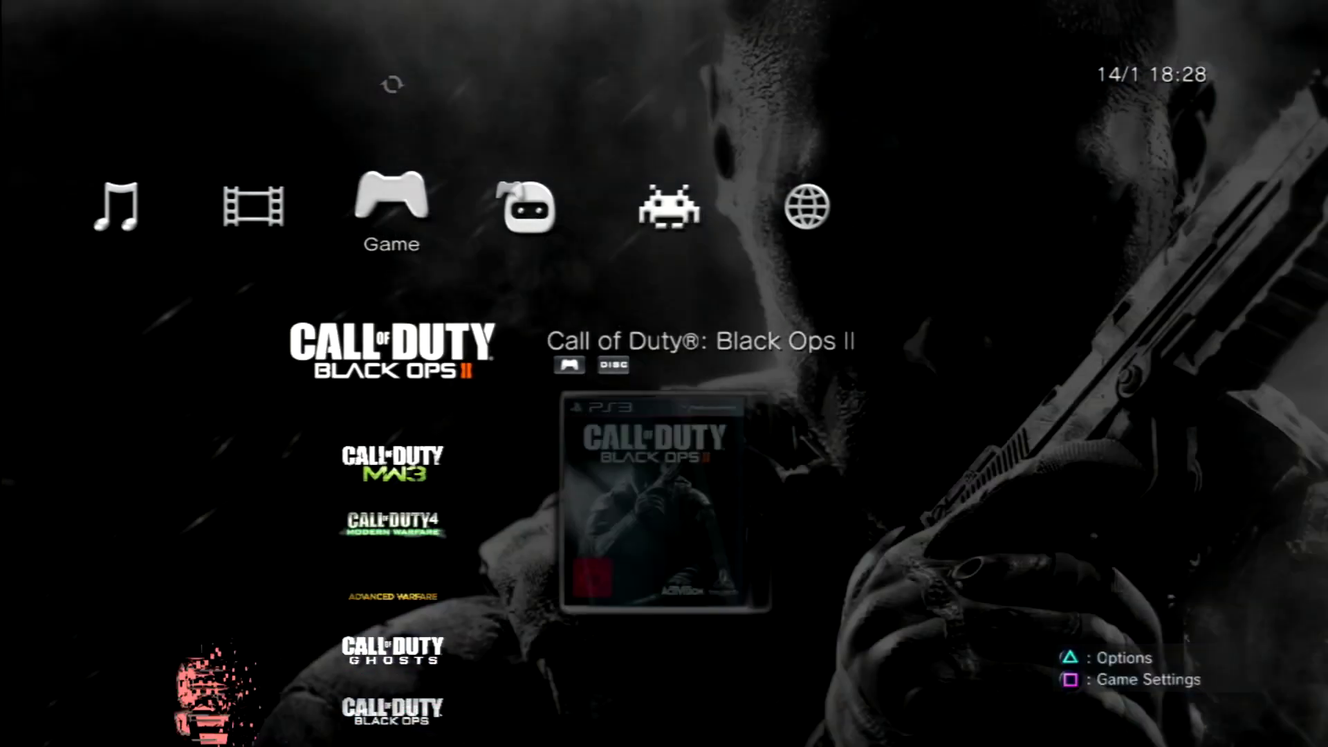
- Choose Copy for Black Ops II and browse the PS3 HDD and USB destination drives
key("t")
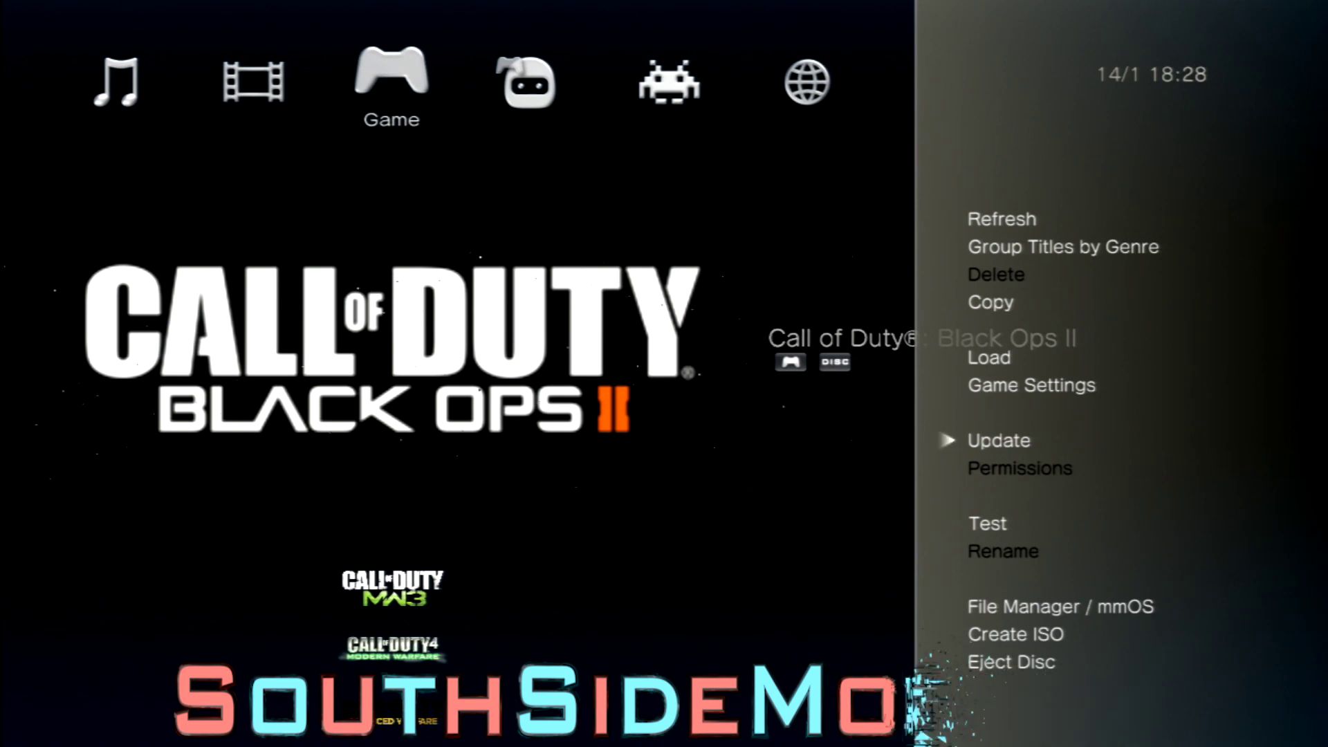
key("Return")
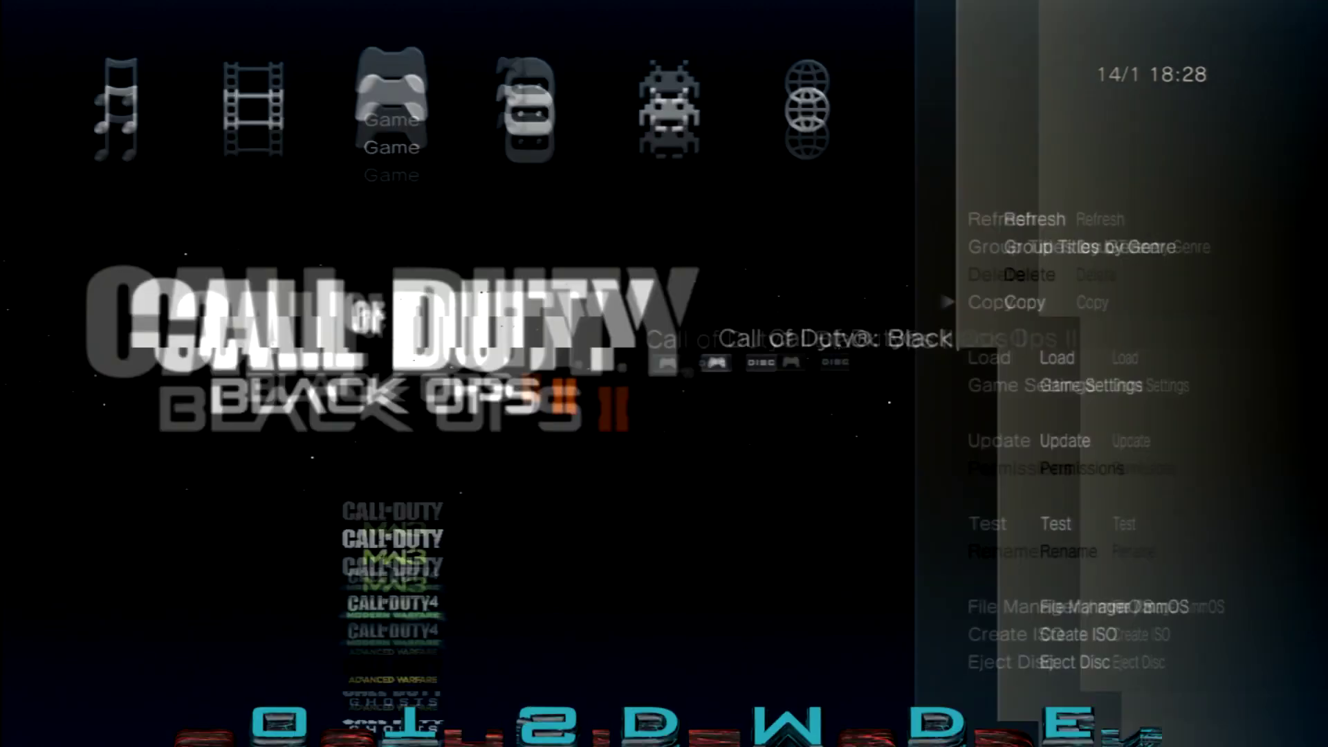
key("Down")
key("Down")
key("Up")
key("Up")
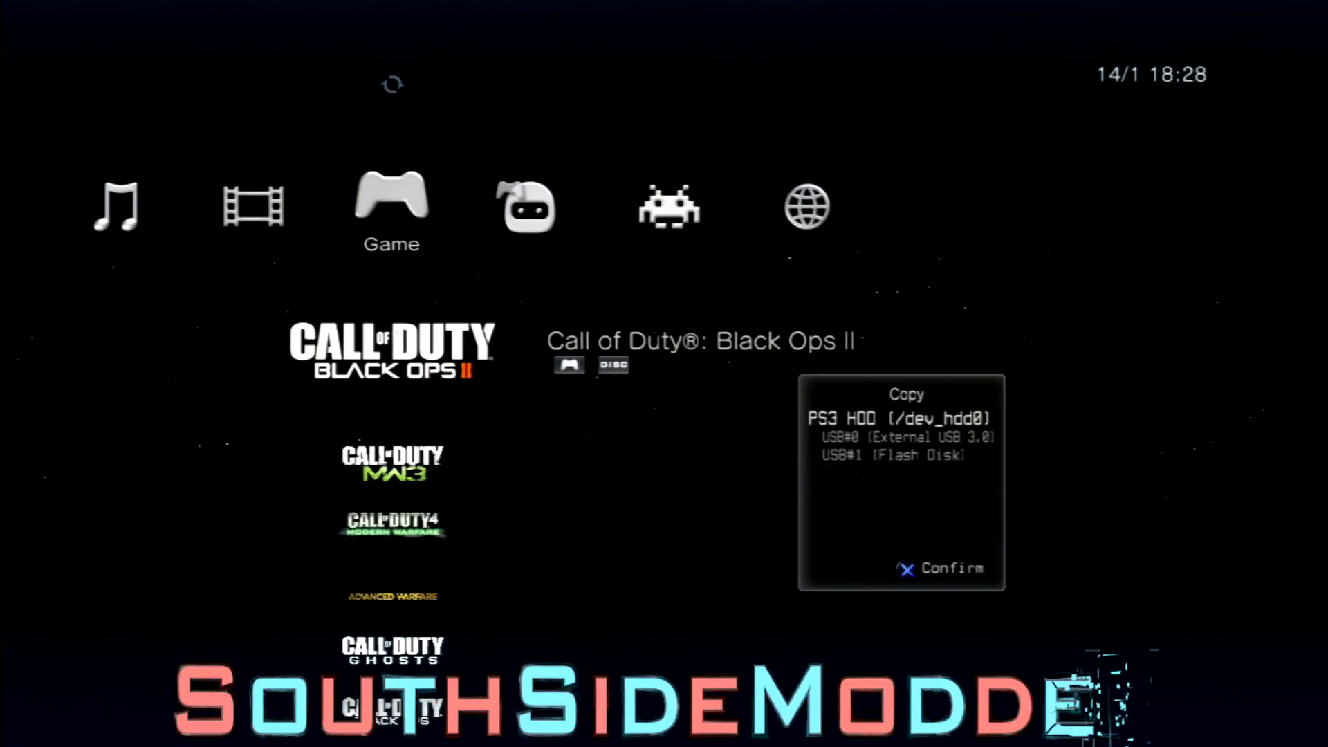
key("Up")
key("Up")
key("Up")
key("Up")
key("Up")
key("Up")
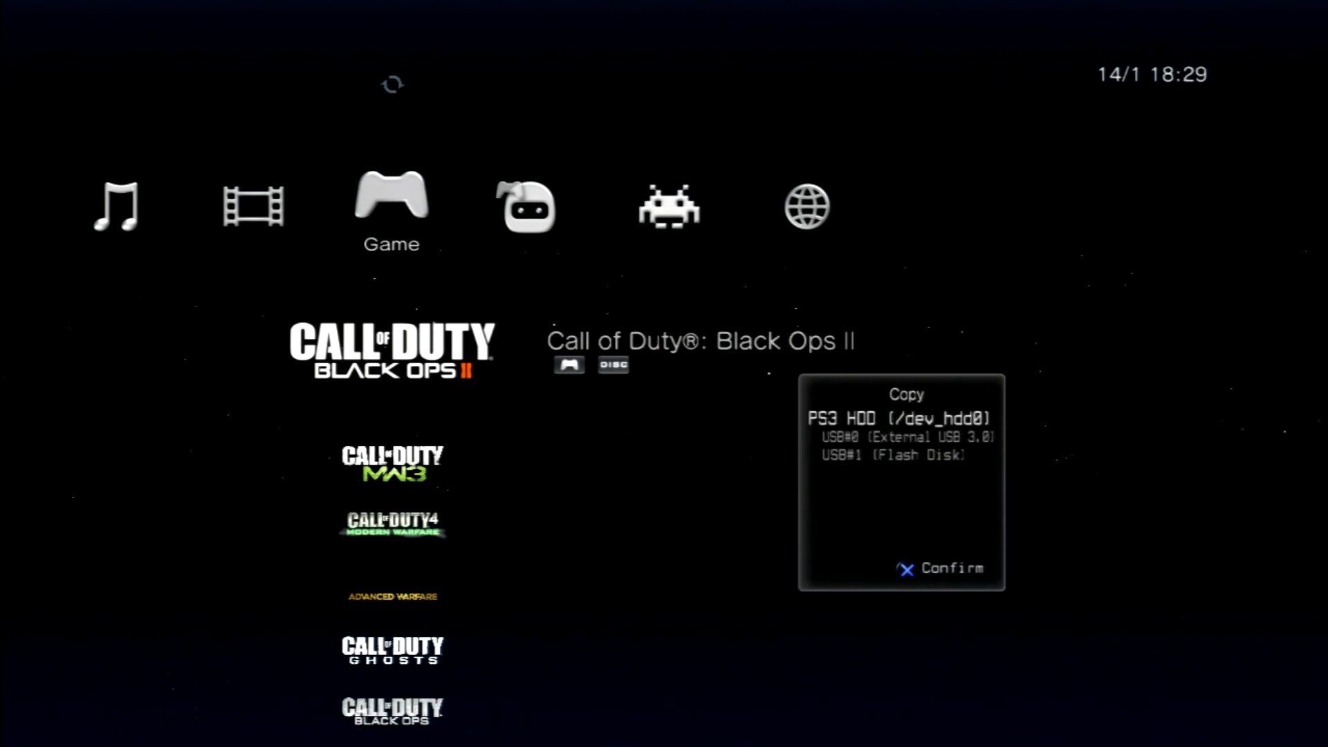
key("Return")
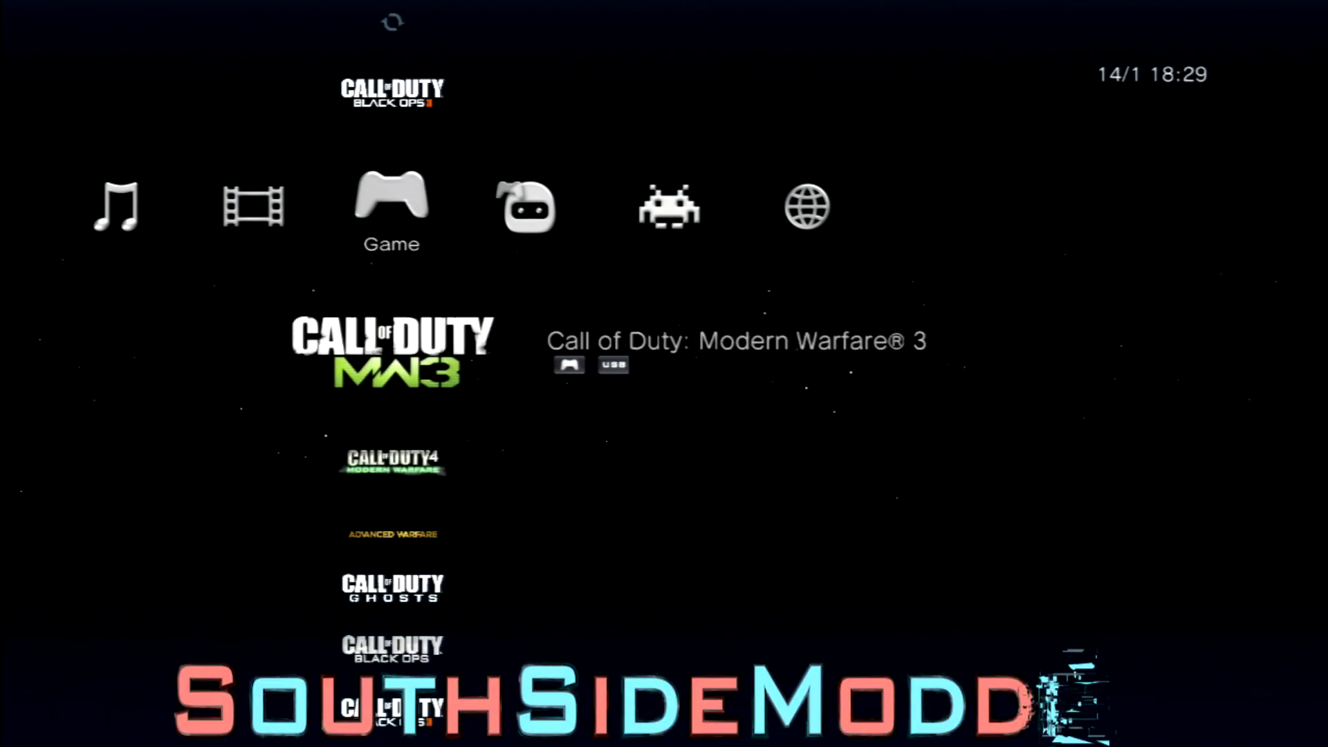
key("Menu")
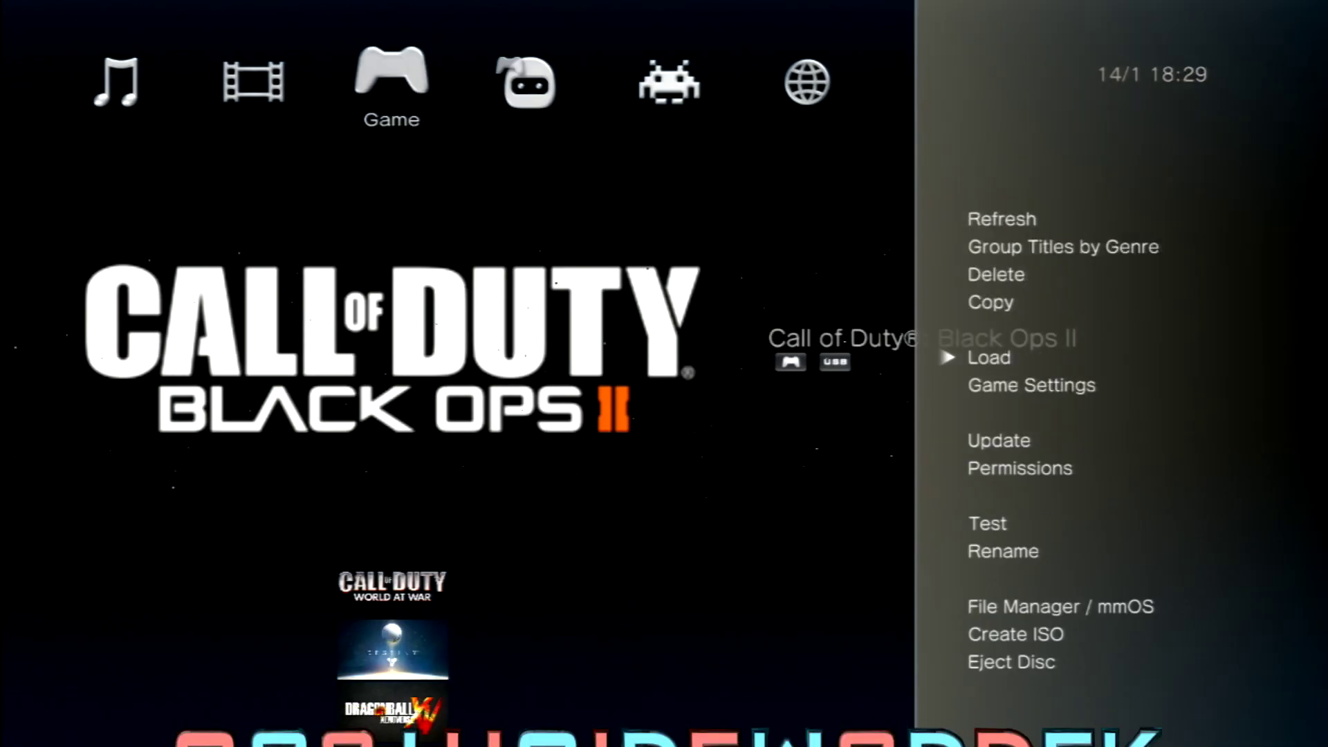
key("Escape")
key("Down")
key("Up")
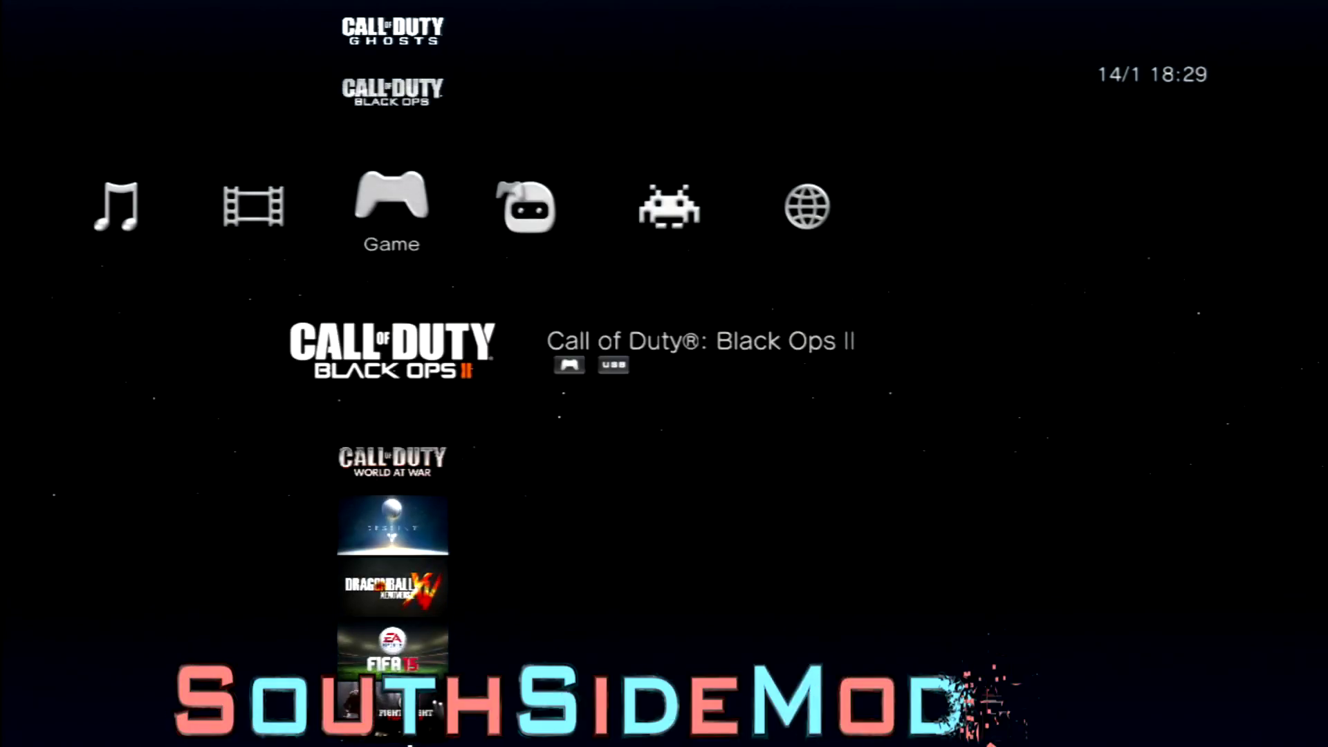
key("Up")
key("Down")
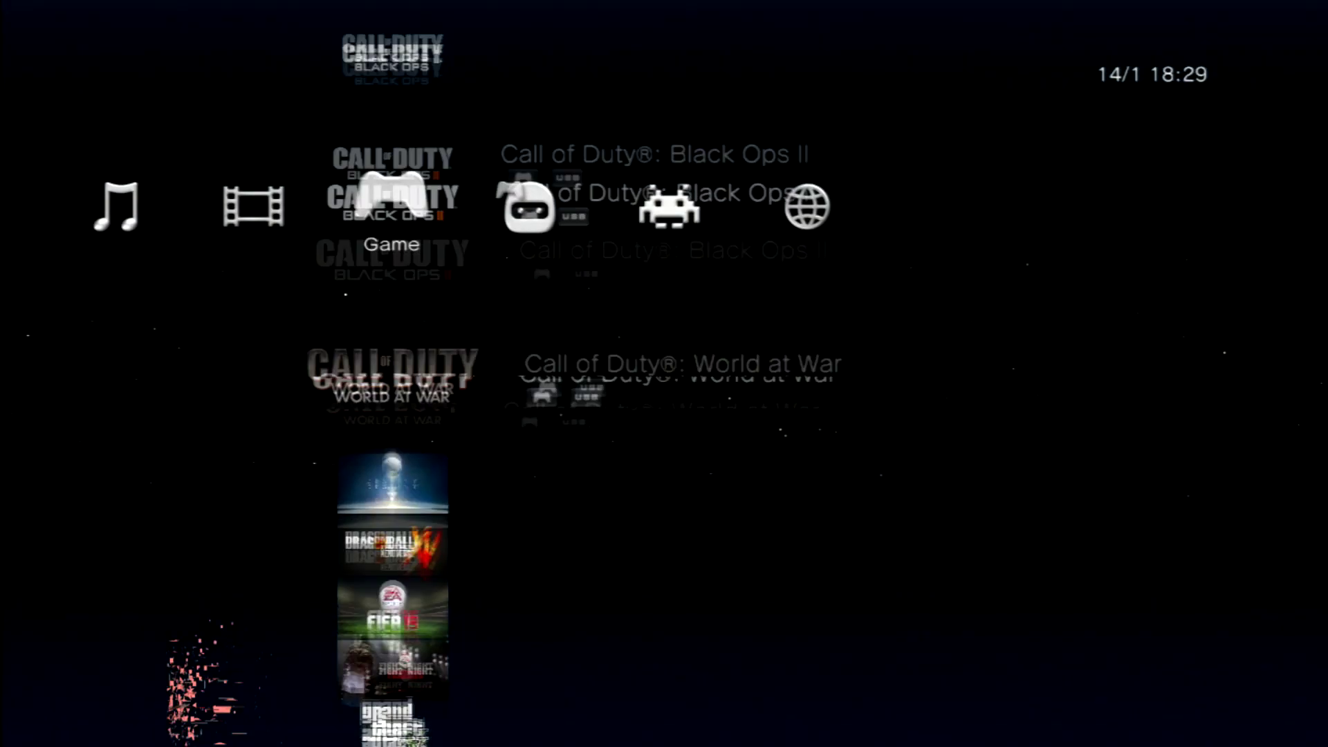
key("Down")
key("Down")
key("Down")
key("Down")
key("Down")
key("Down")
key("Up")
key("Up")
key("Up")
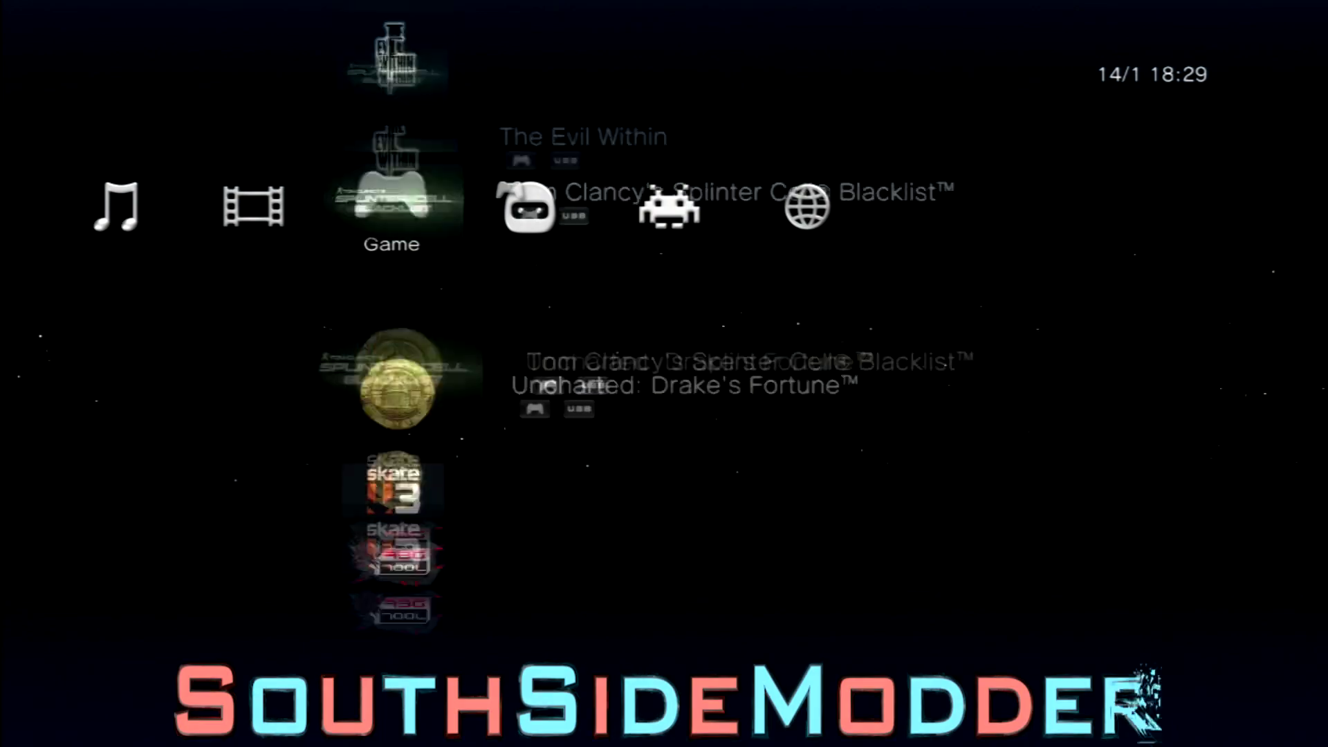
key("Up")
key("Up")
key("Up")
key("Up")
key("Up")
key("Down")
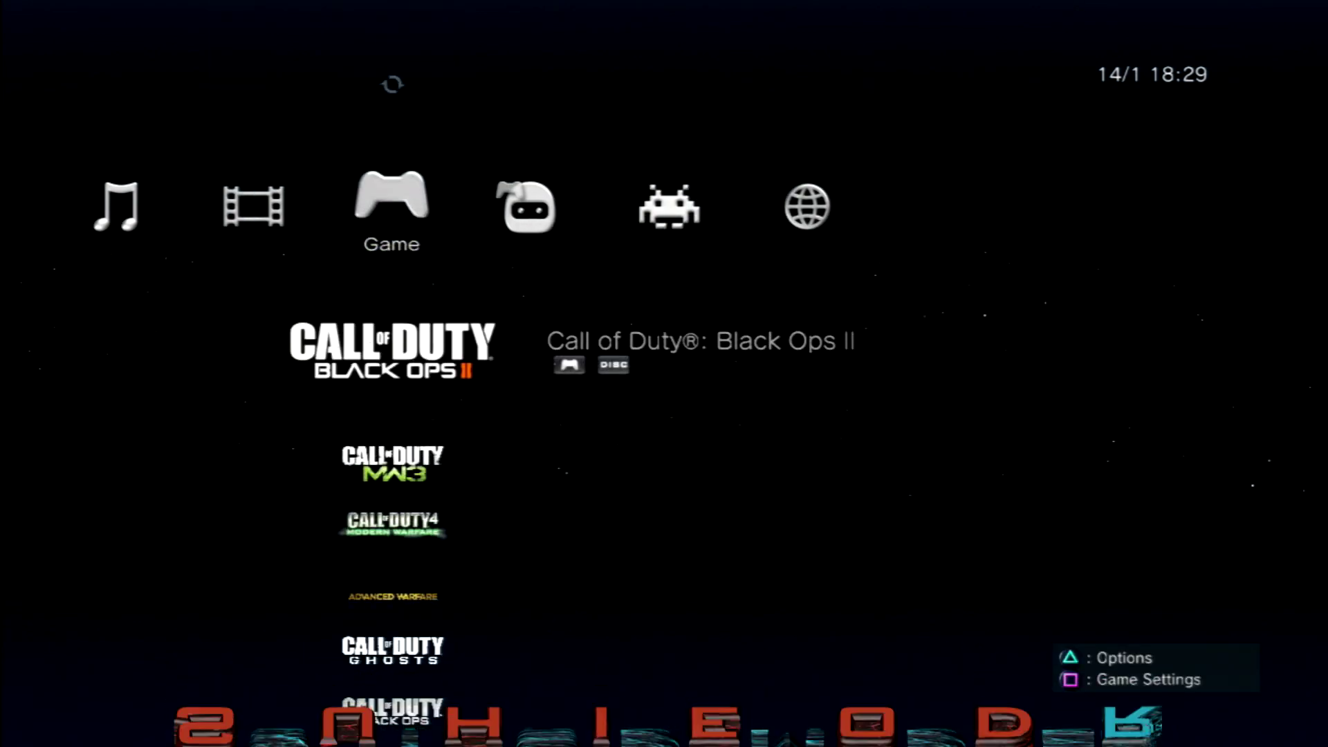
key("Menu")
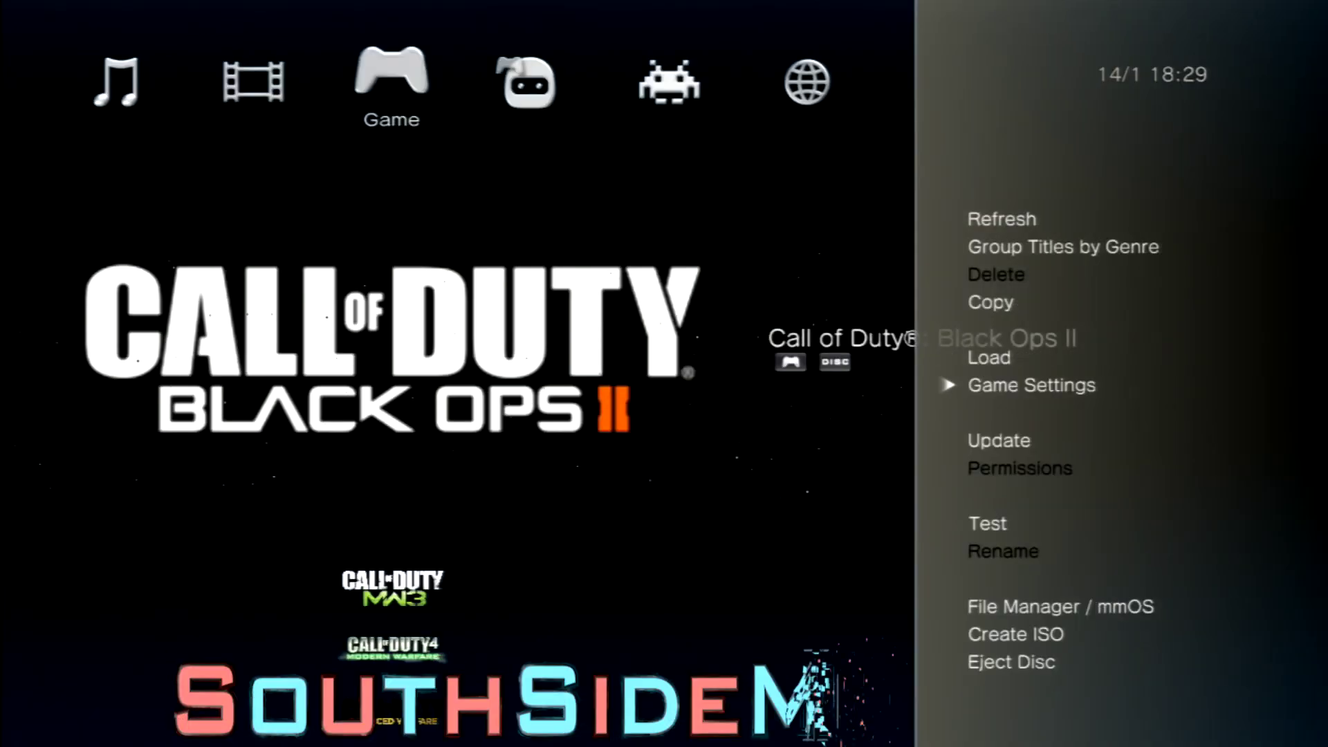
key("Escape")
key("Up")
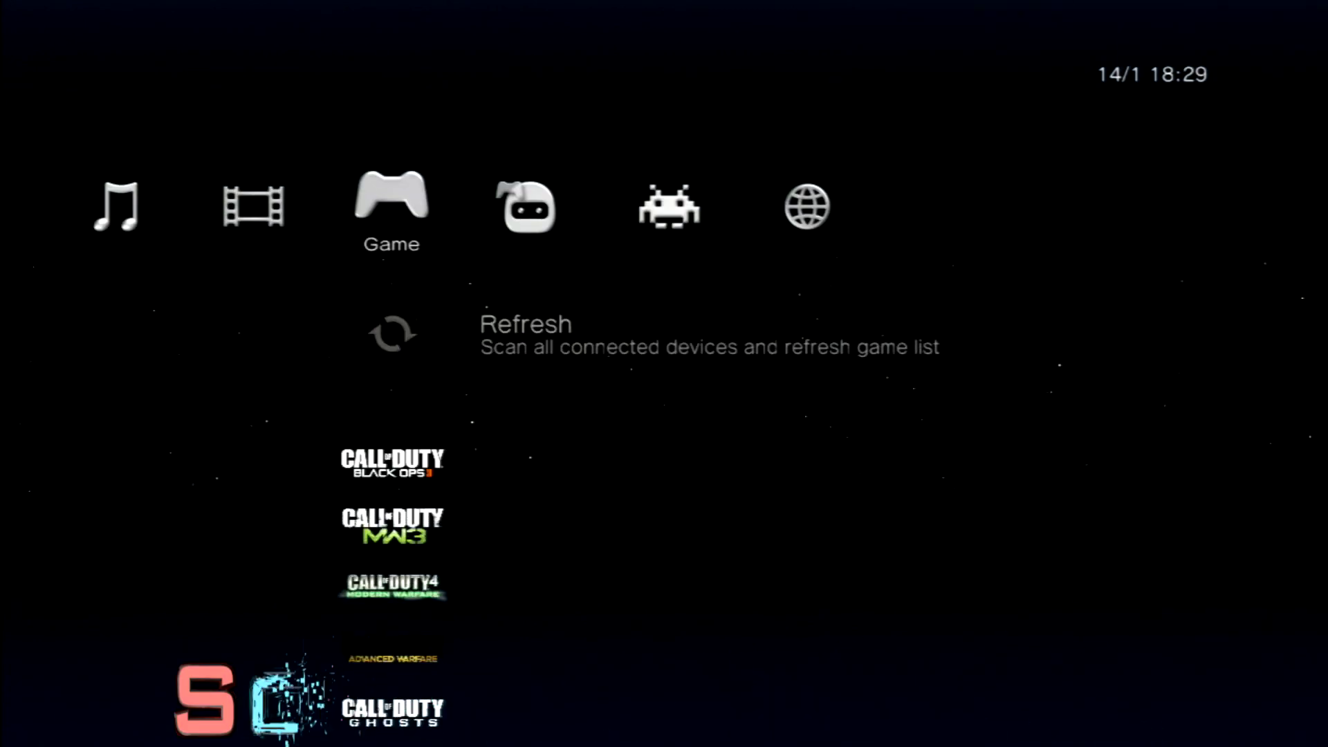
key("Down")
key("Down")
key("Down")
key("Up")
key("Up")
key("Up")
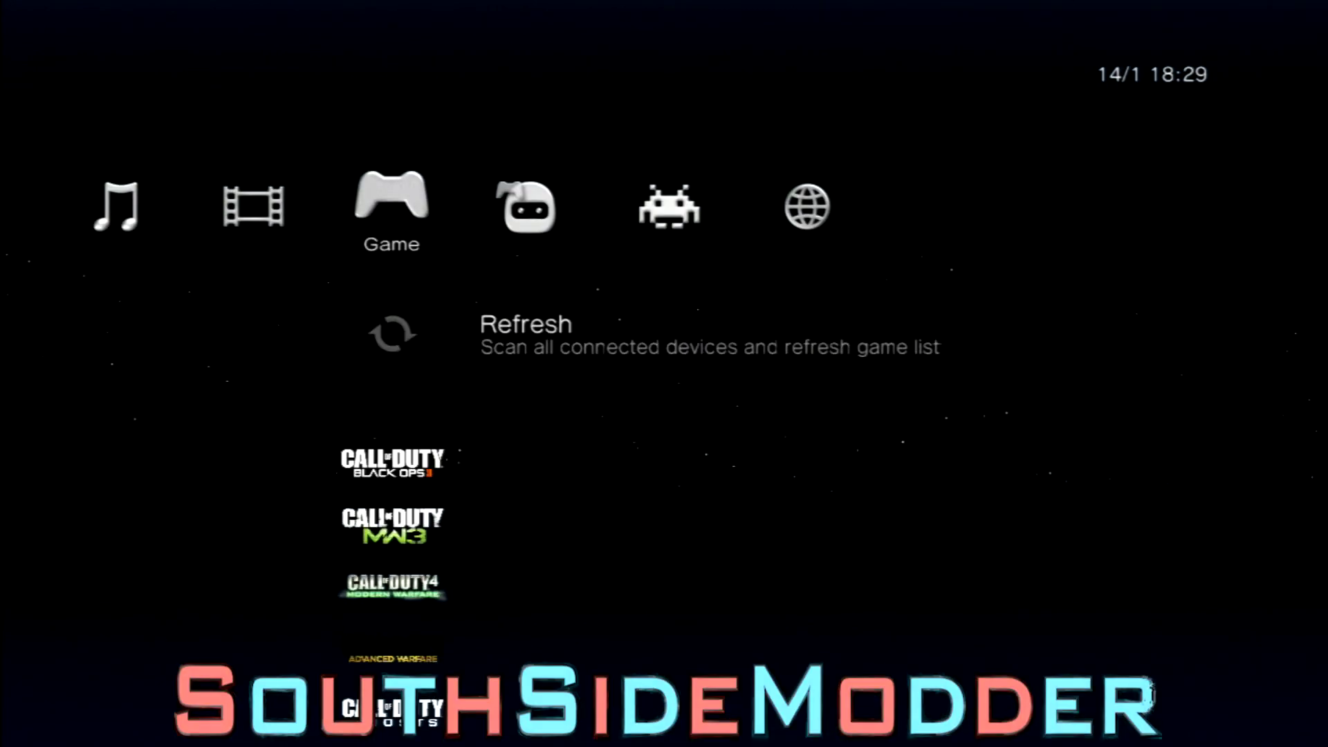
key("Down")
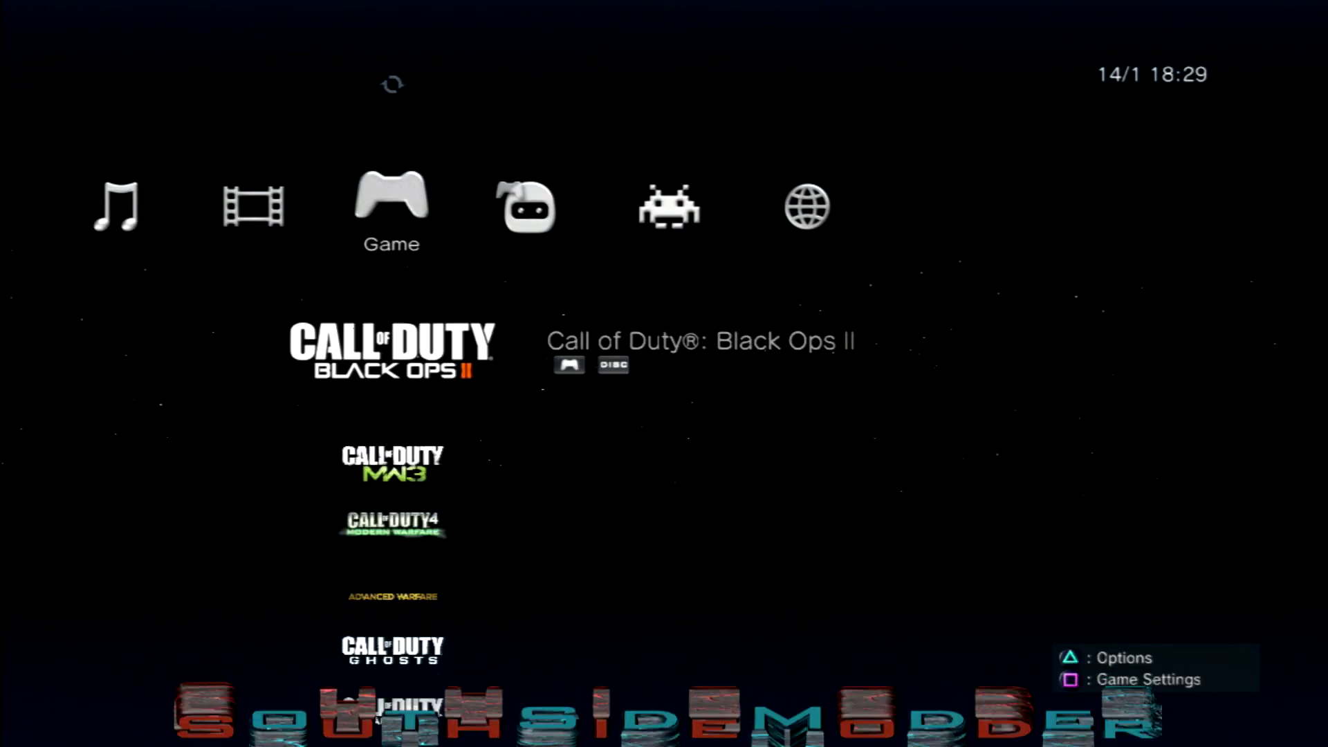
key("Down")
key("Down")
key("Down")
key("Down")
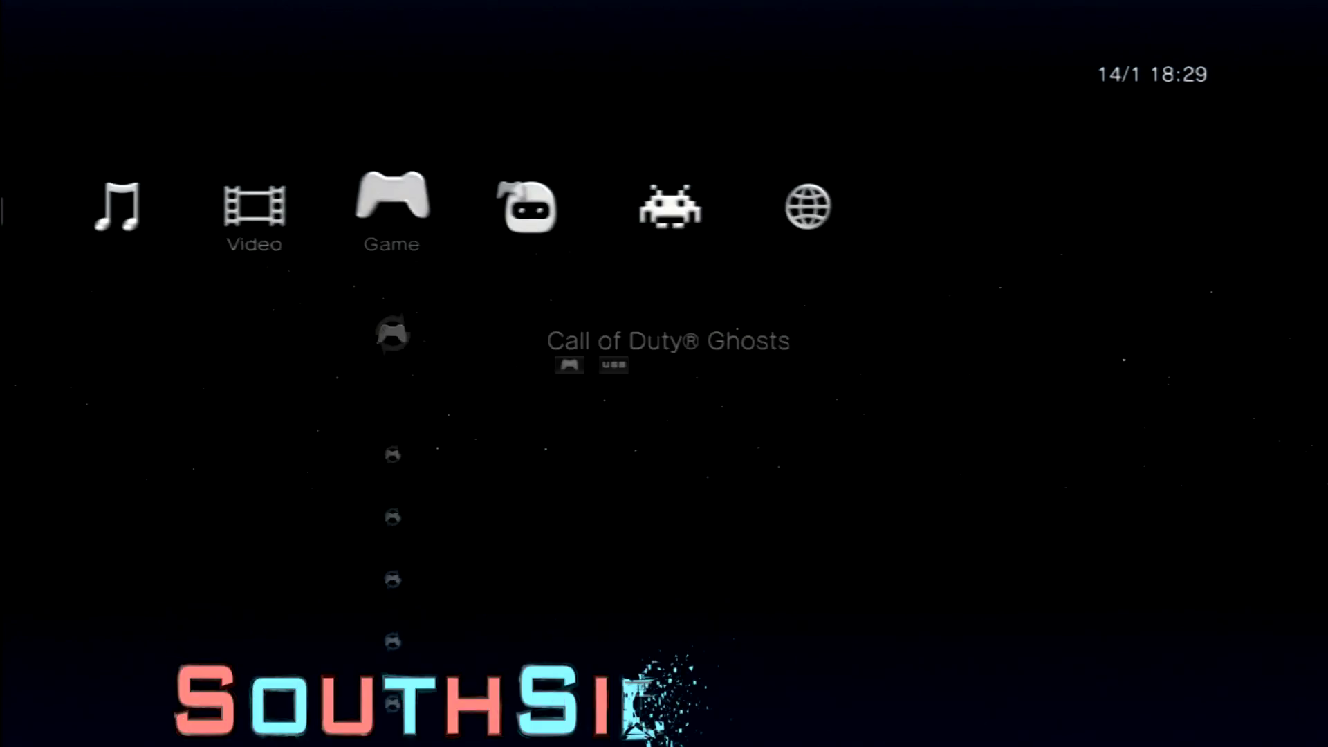
key("Up")
key("Up")
key("Up")
key("Down")
key("Down")
key("Down")
key("Down")
key("Down")
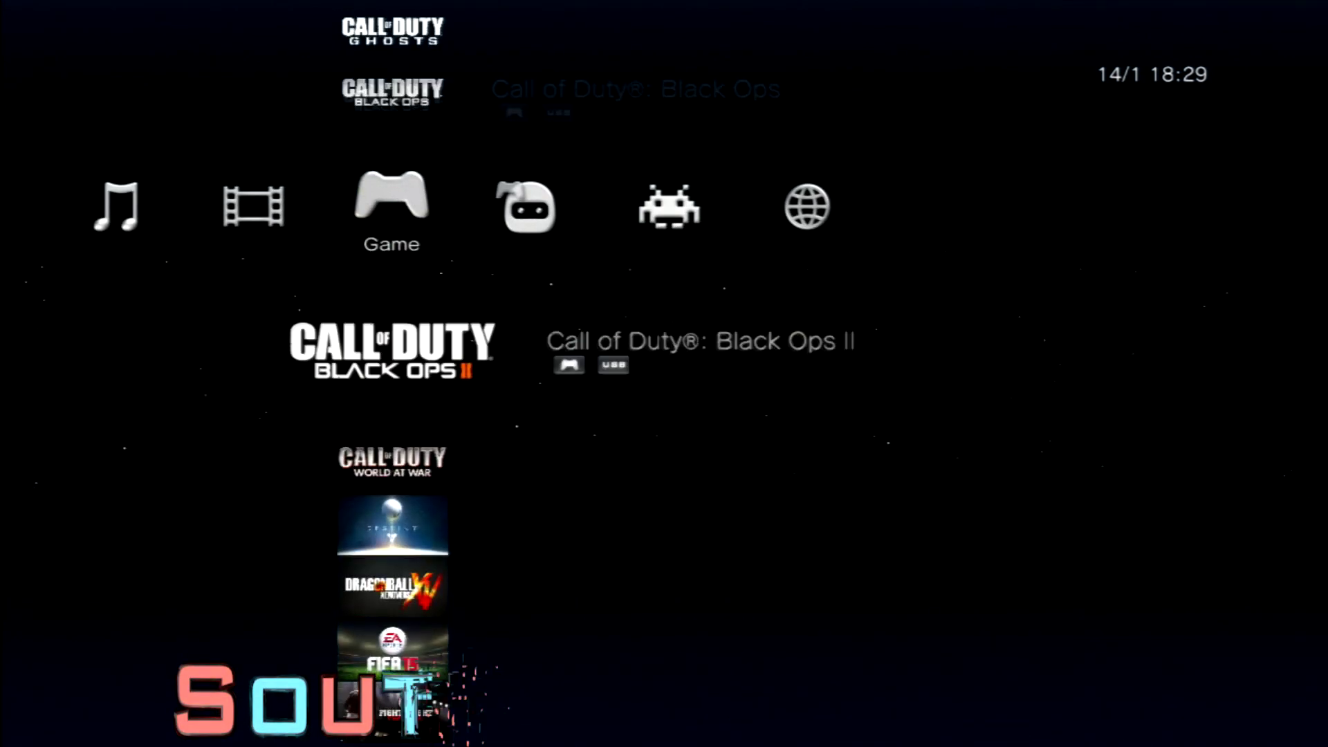
- Open Game Settings from the options menu of Call of Duty: Black Ops II (USB)
key("Menu")
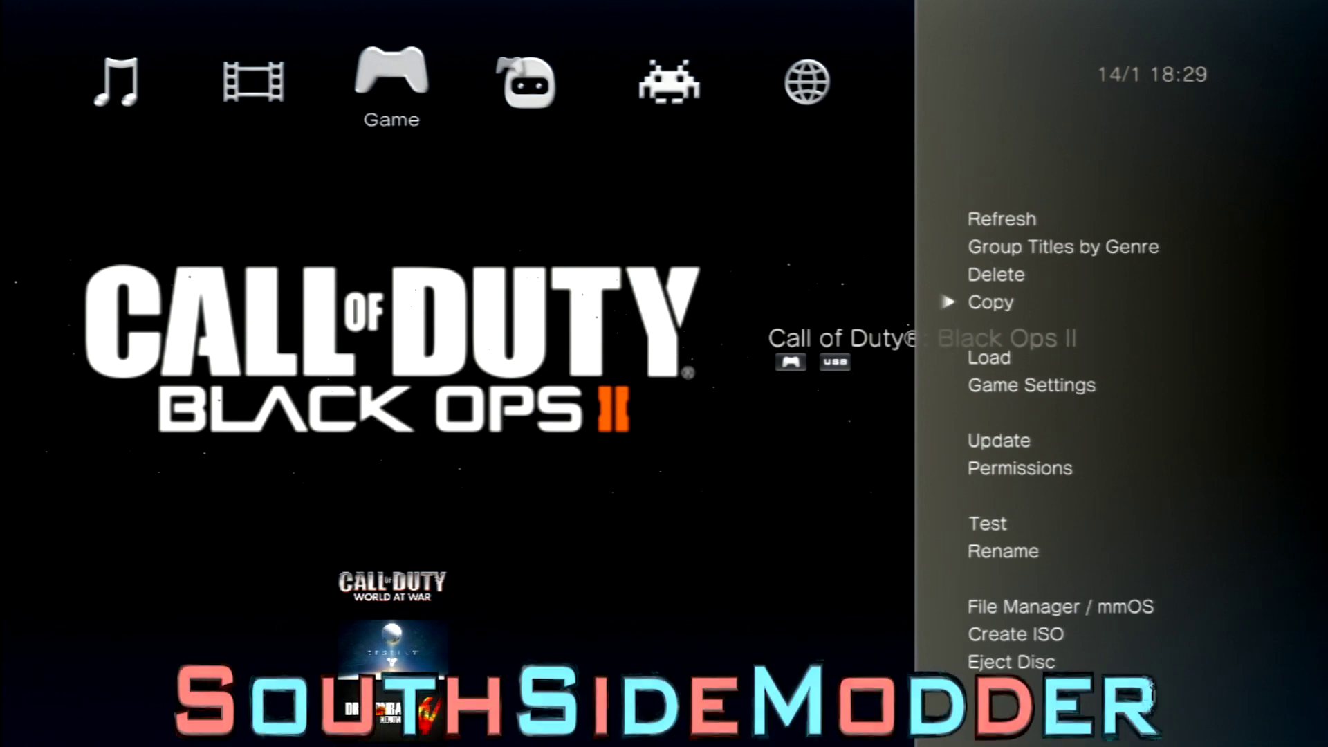
key("Down")
key("Down")
key("Down")
key("Down")
key("Down")
key("Down")
key("Down")
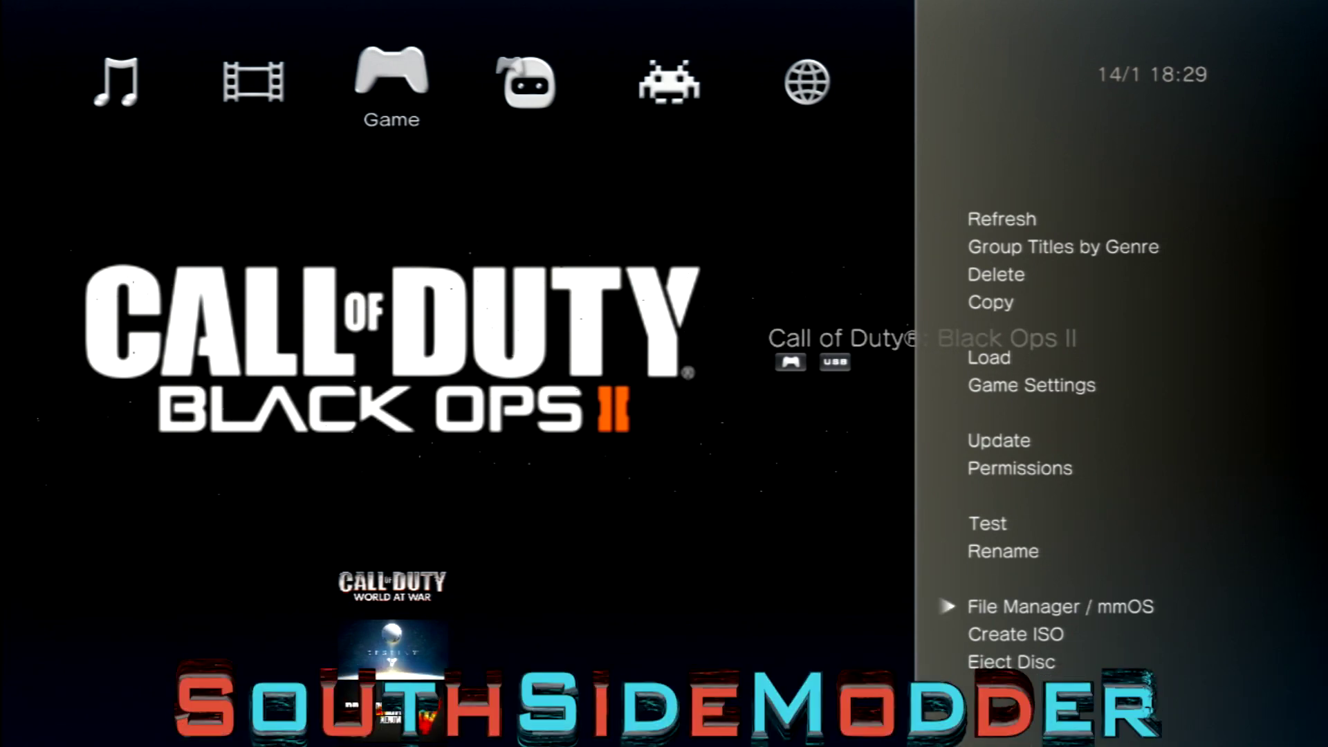
key("Up")
key("Up")
key("Up")
key("Up")
key("Up")
key("Up")
key("Up")
key("Up")
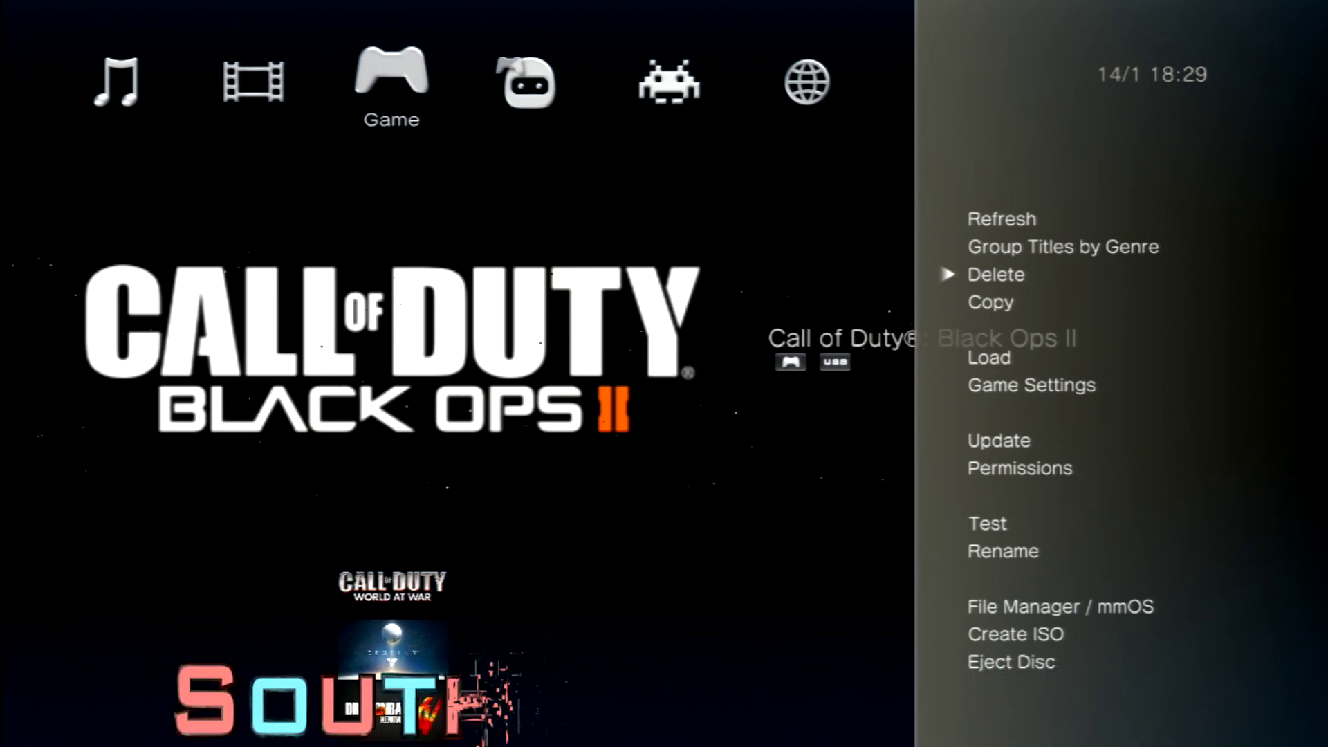
key("Down")
key("Down")
key("Down")
key("Escape")
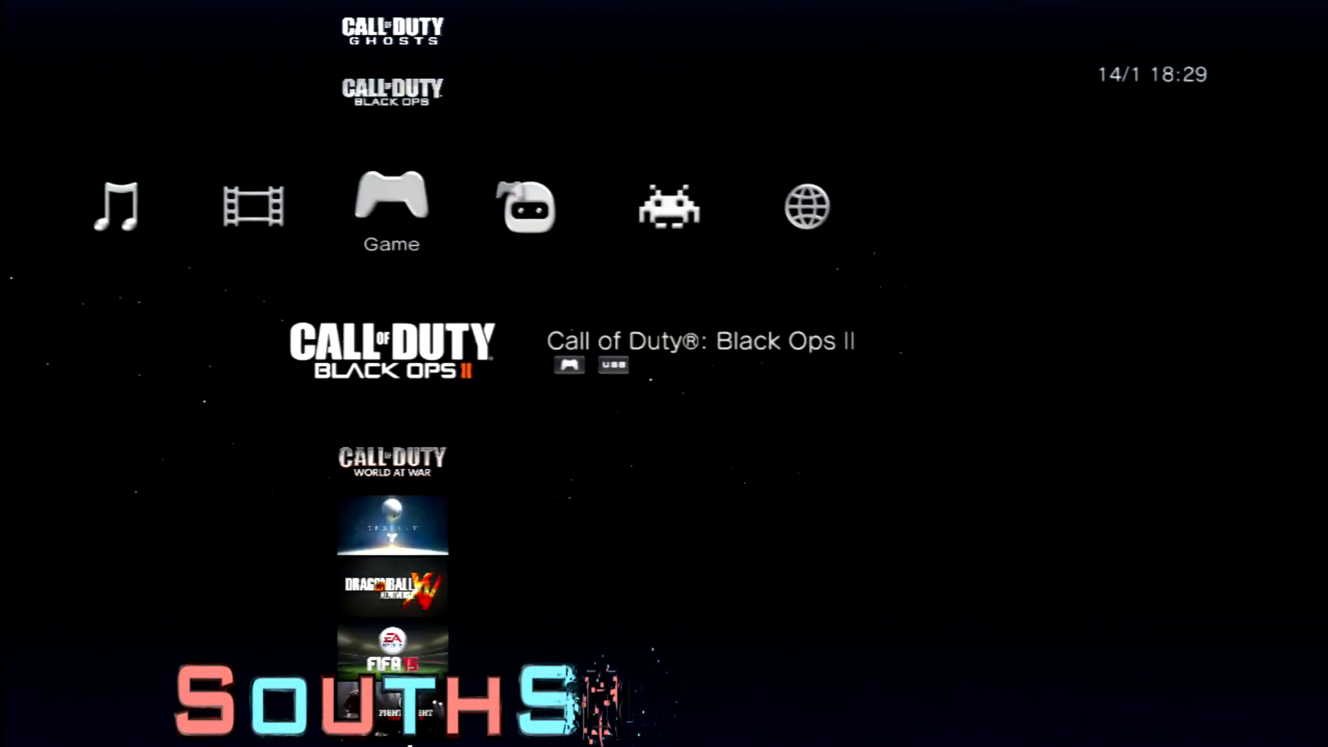
key("Return")
key("Down")
key("Down")
key("Down")
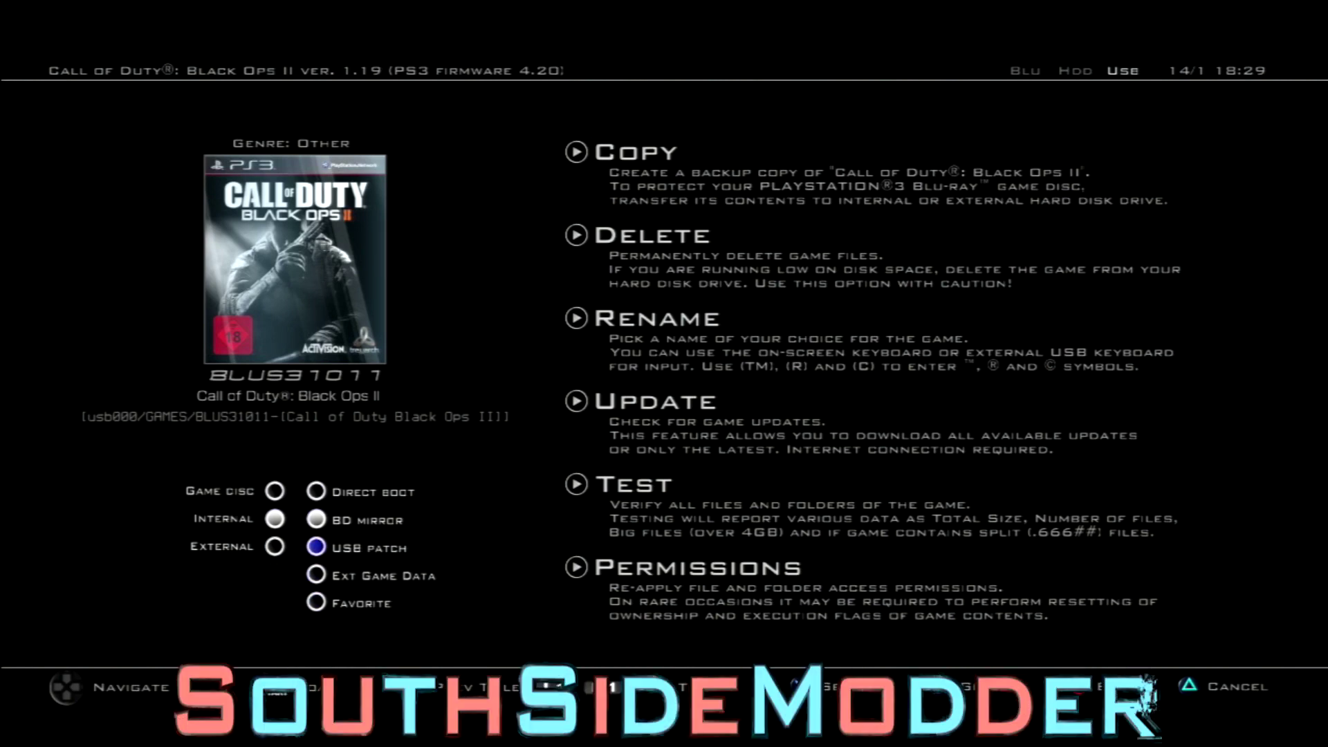
- Back out of the Black Ops II (USB) settings page to the game list
key("Escape")
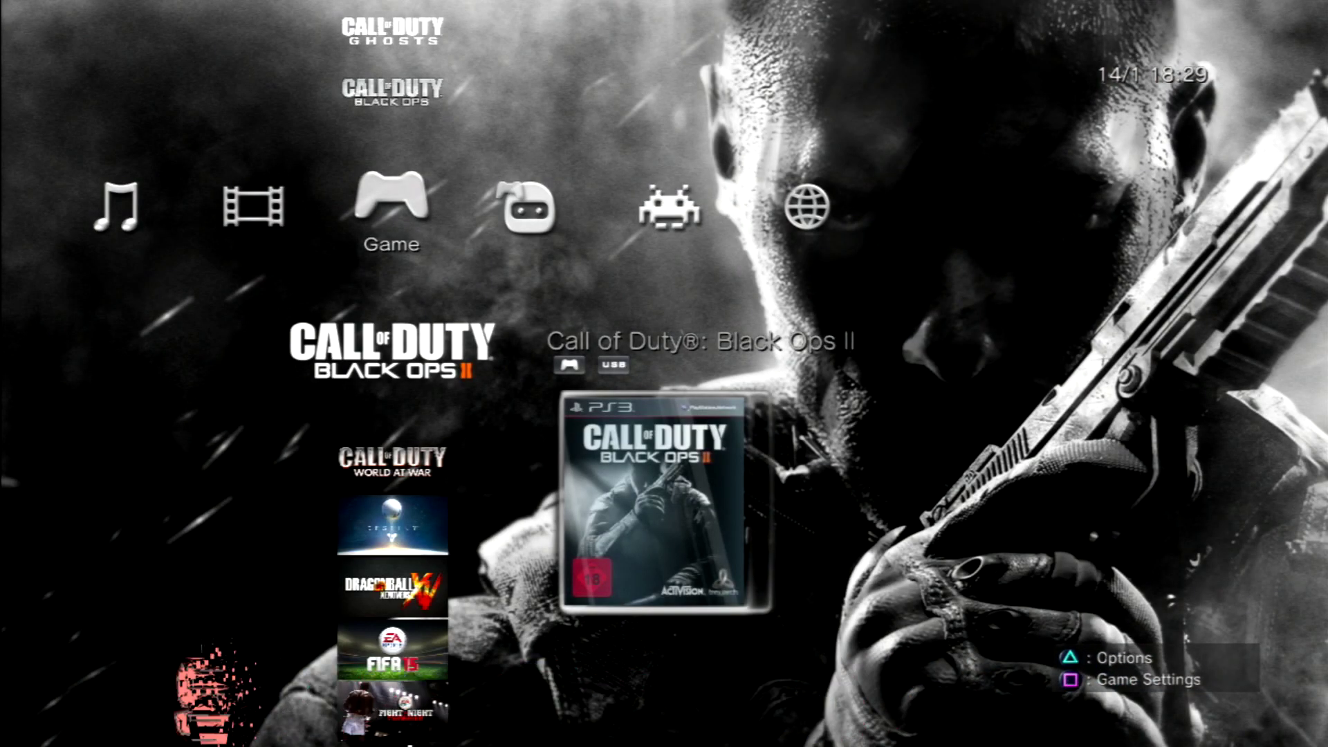